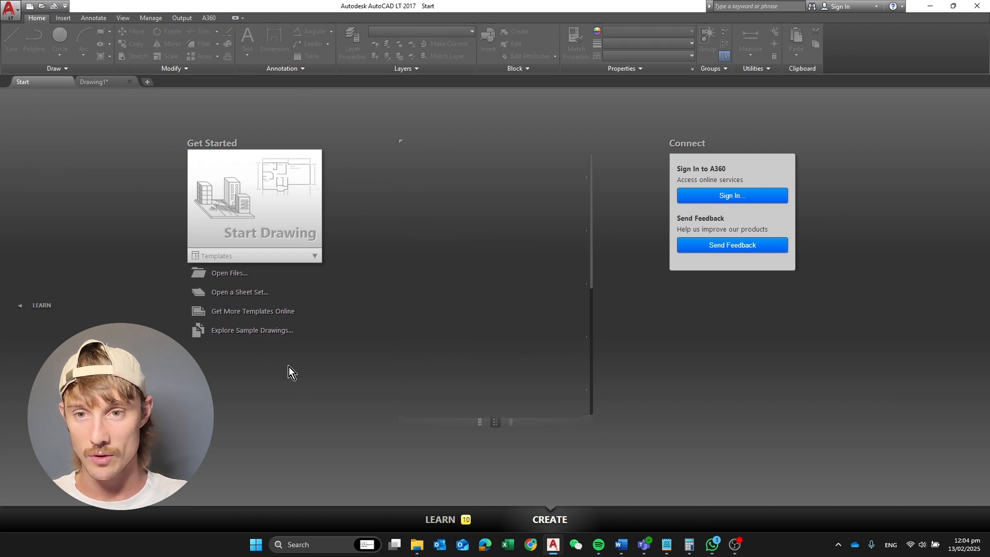
Create a new drawing with No Template - Metric, then view Layout1 and return to model space
{"action": "left_click", "coordinate": [301, 260]}
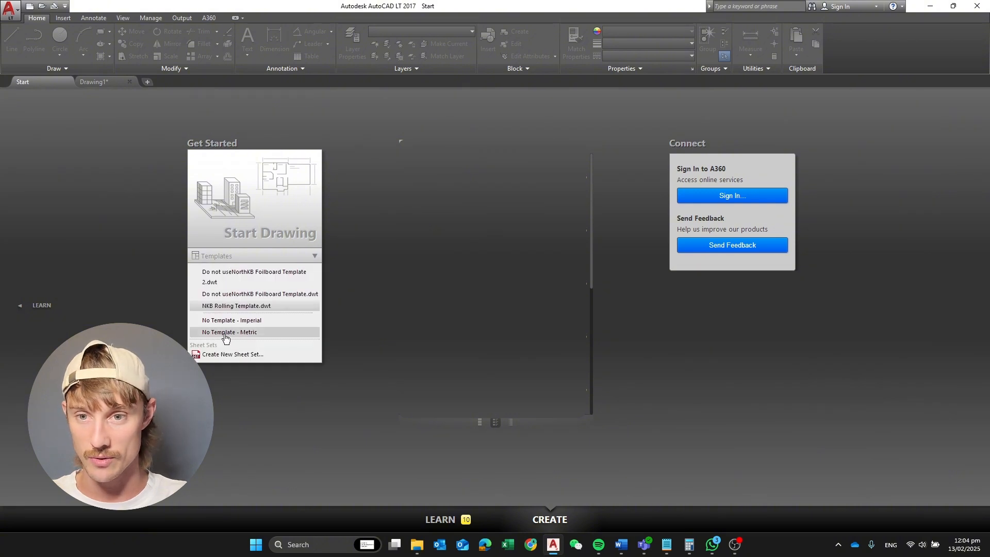
{"action": "left_click", "coordinate": [272, 335]}
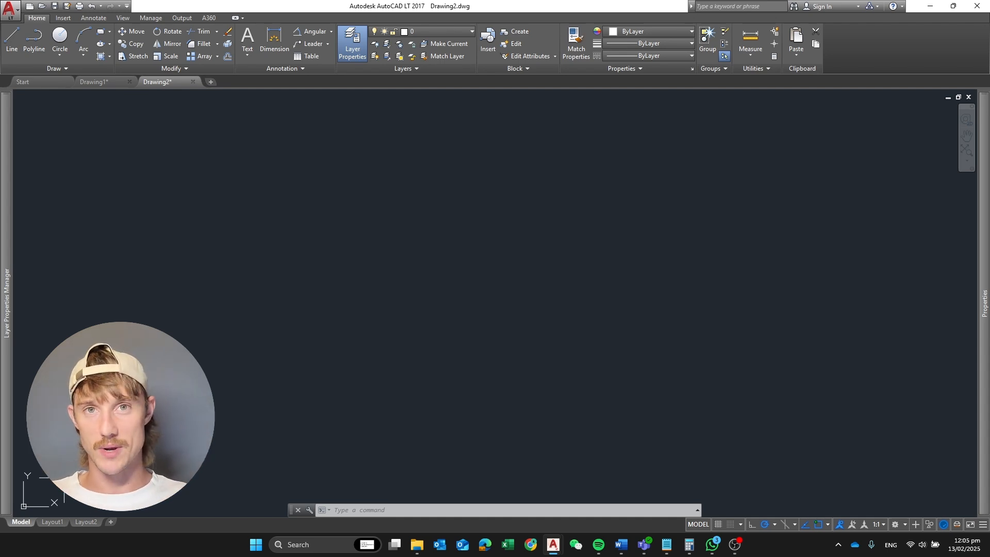
{"action": "left_click", "coordinate": [51, 522]}
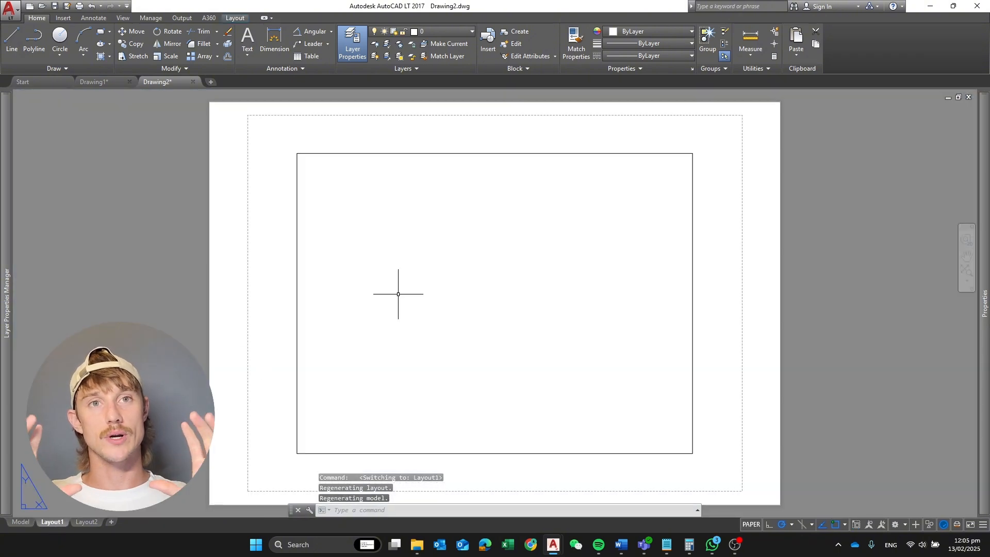
{"action": "left_click", "coordinate": [24, 522]}
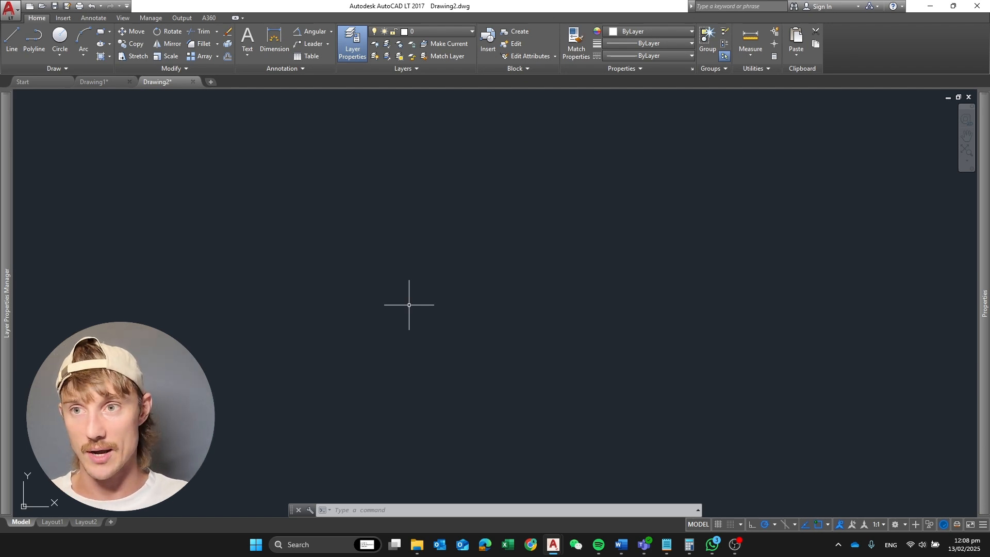
Draw a single line slanting up to the right in the empty model space
{"action": "left_click", "coordinate": [13, 37]}
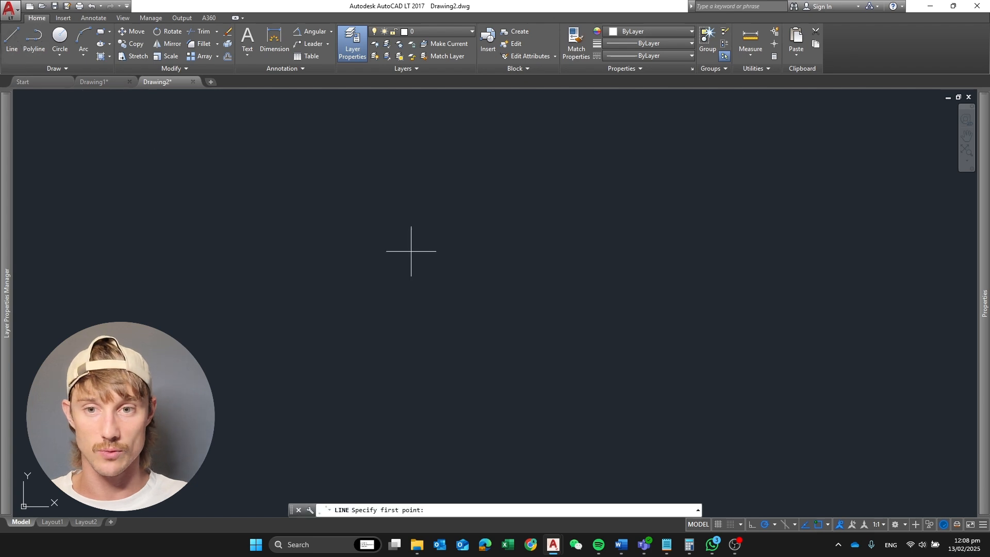
{"action": "left_click", "coordinate": [252, 280]}
{"action": "left_click", "coordinate": [475, 221]}
{"action": "key", "text": "Return"}
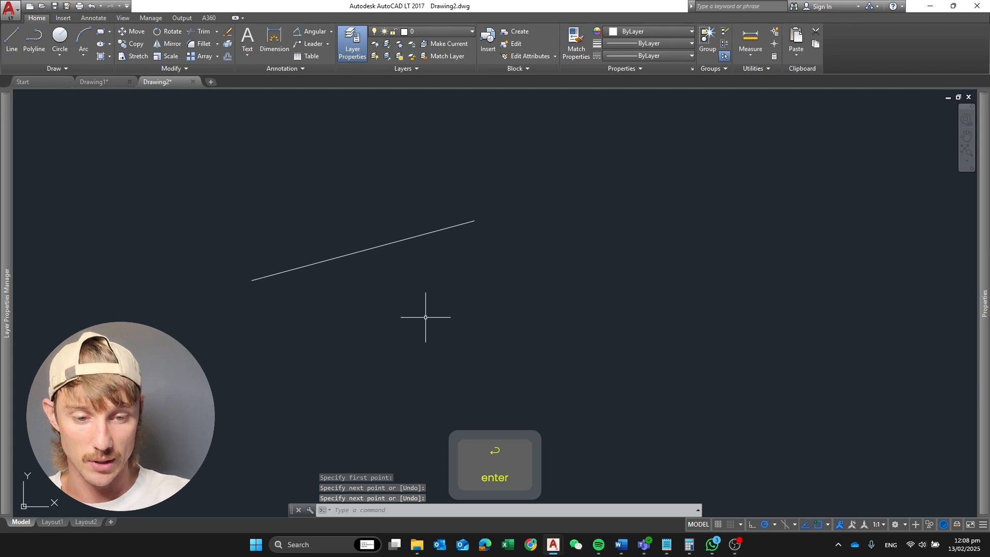
{"action": "type", "text": "line"}
{"action": "key", "text": "Return"}
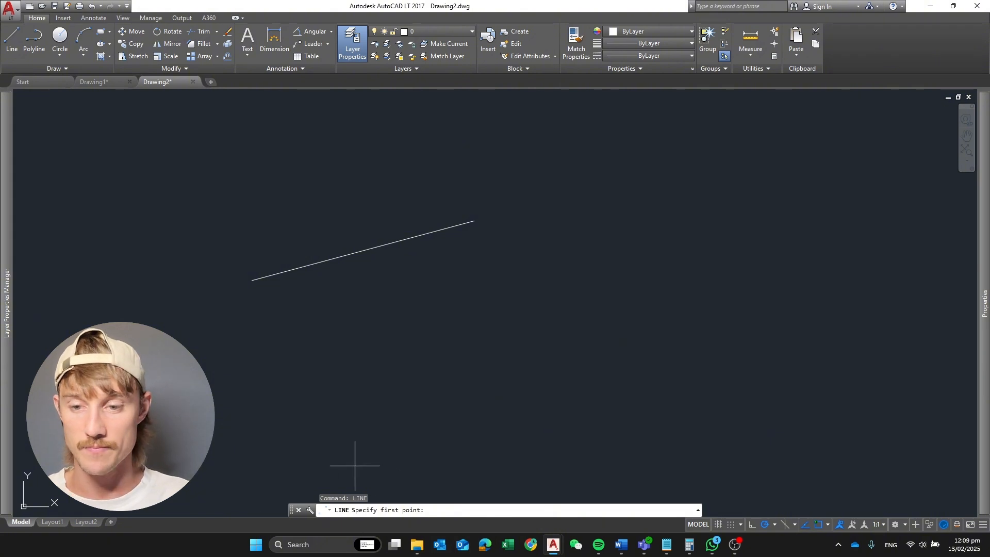
{"action": "key", "text": "Escape"}
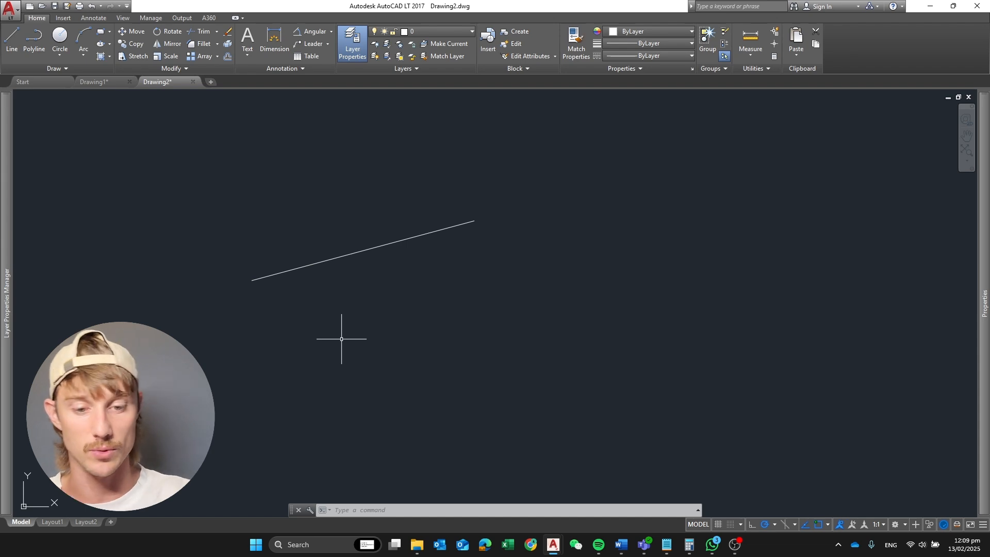
{"action": "type", "text": "l"}
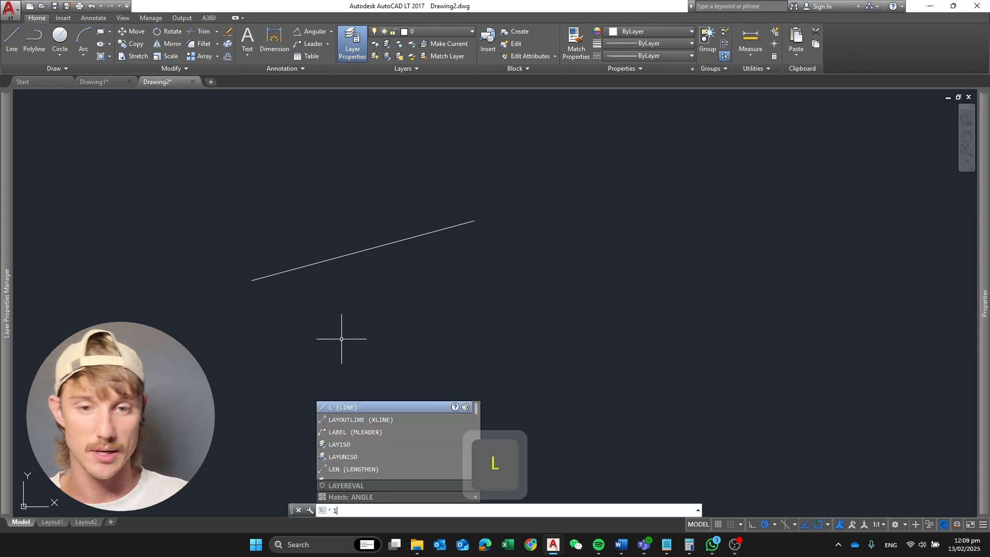
{"action": "key", "text": "Return"}
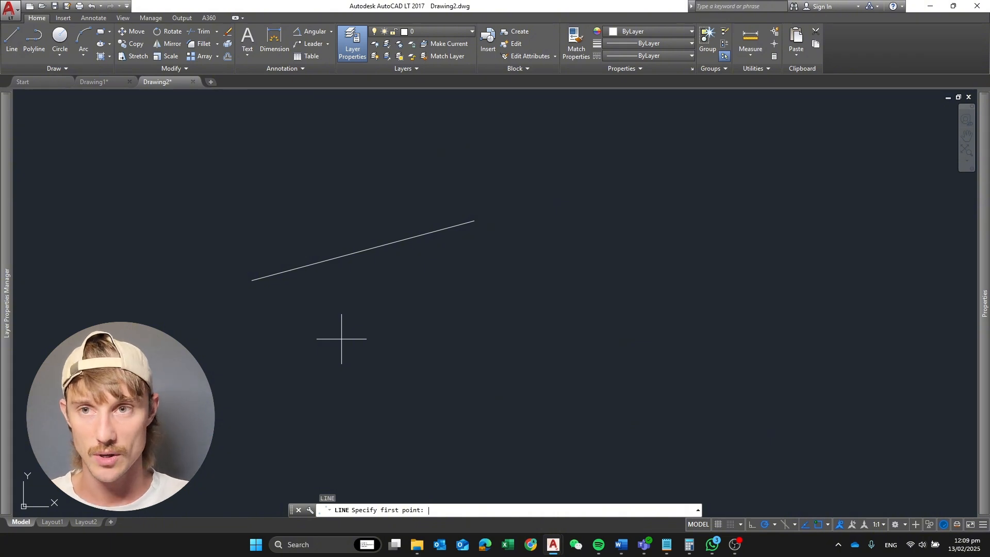
{"action": "key", "text": "Escape"}
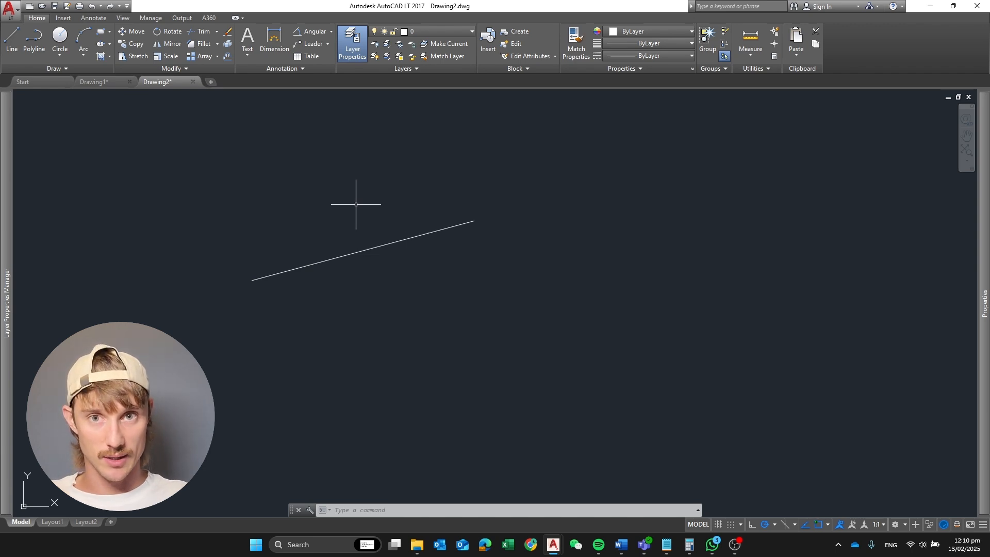
{"action": "mouse_move", "coordinate": [357, 194]}
{"action": "middle_mouse_down"}
{"action": "mouse_move", "coordinate": [478, 203]}
{"action": "mouse_move", "coordinate": [469, 212]}
{"action": "mouse_move", "coordinate": [230, 196]}
{"action": "mouse_move", "coordinate": [462, 262]}
{"action": "mouse_move", "coordinate": [463, 253]}
{"action": "middle_mouse_up"}
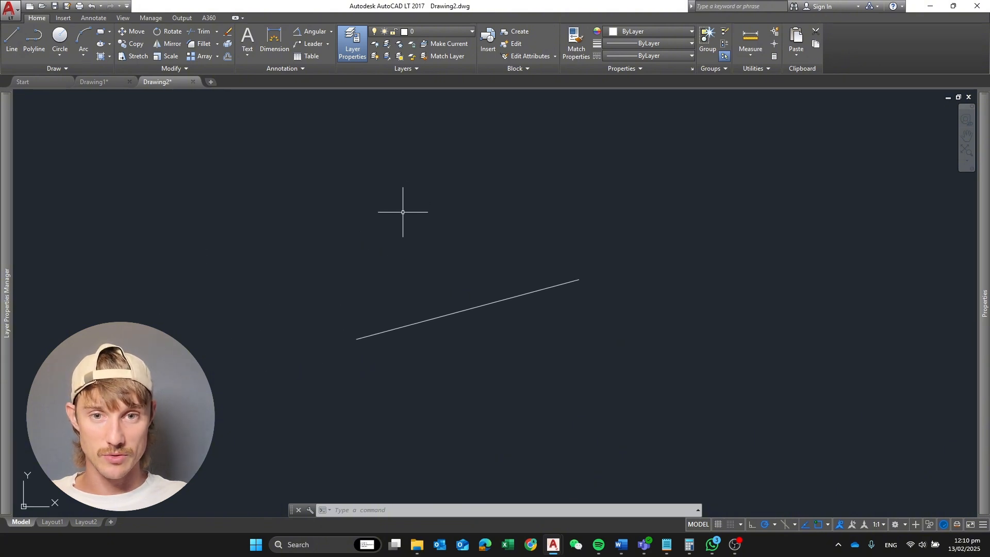
{"action": "scroll", "coordinate": [471, 261], "scroll_direction": "down", "scroll_amount": 5}
{"action": "scroll", "coordinate": [473, 278], "scroll_direction": "up", "scroll_amount": 7}
{"action": "scroll", "coordinate": [469, 271], "scroll_direction": "up", "scroll_amount": 3}
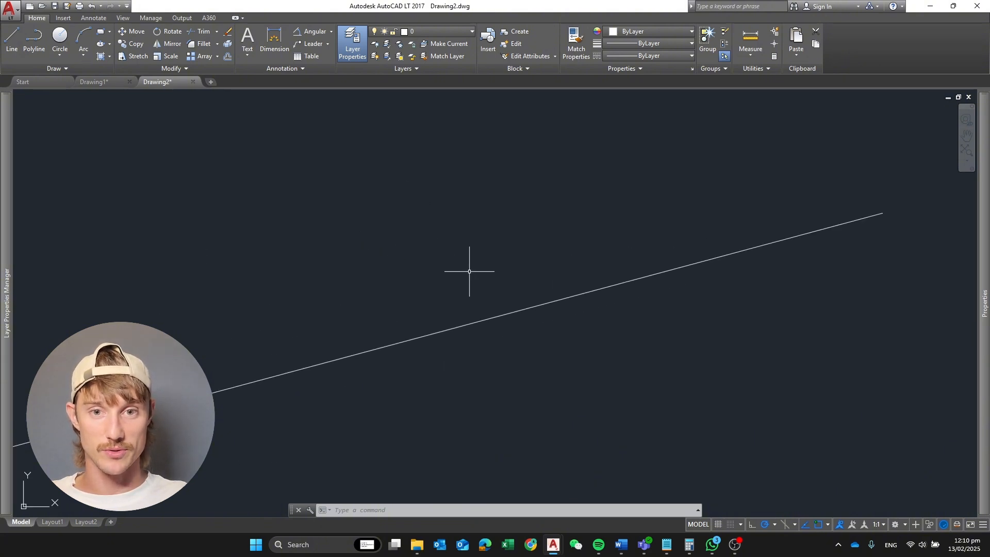
{"action": "scroll", "coordinate": [469, 283], "scroll_direction": "down", "scroll_amount": 5}
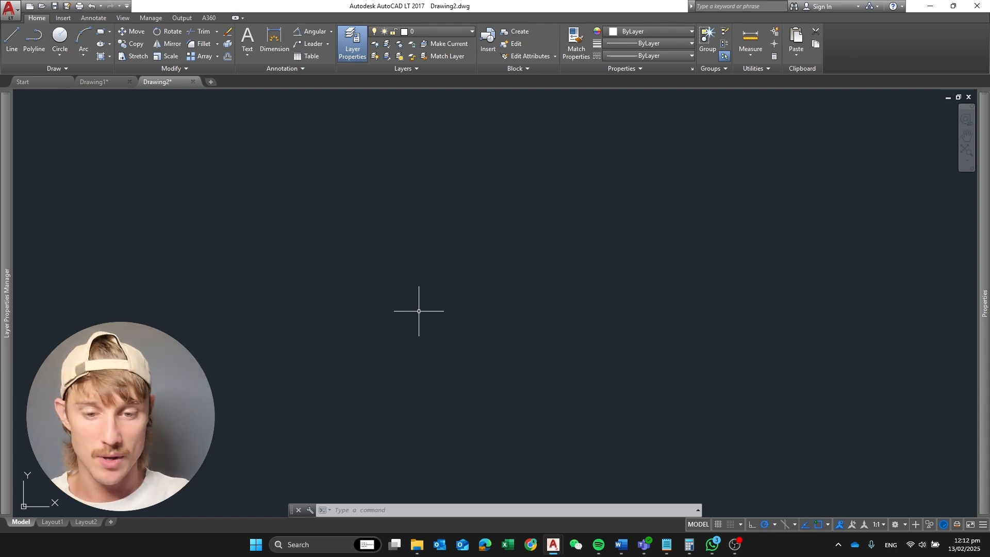
Draw a square with the Line command using three 50-unit segments right, up and left, finishing with the Close option
{"action": "type", "text": "LINE"}
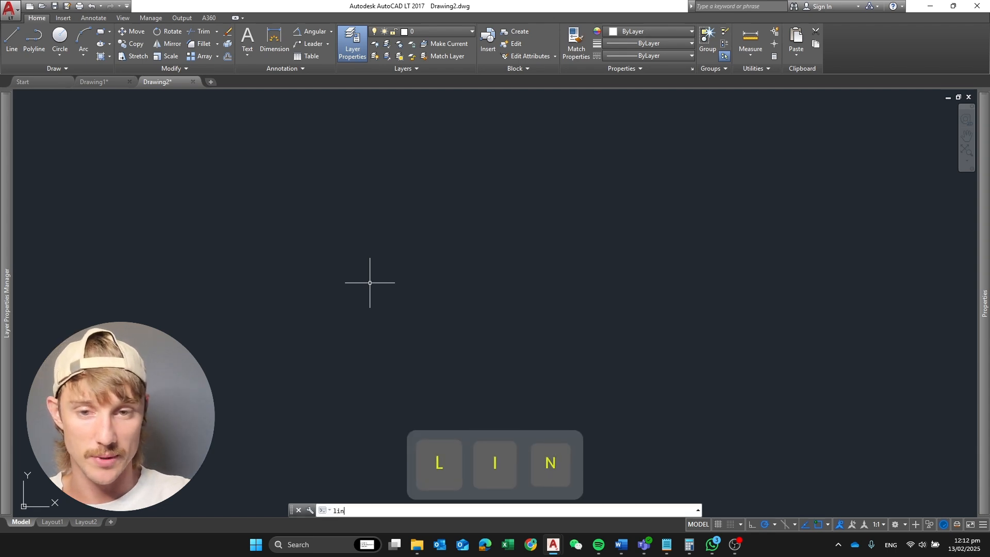
{"action": "key", "text": "Return"}
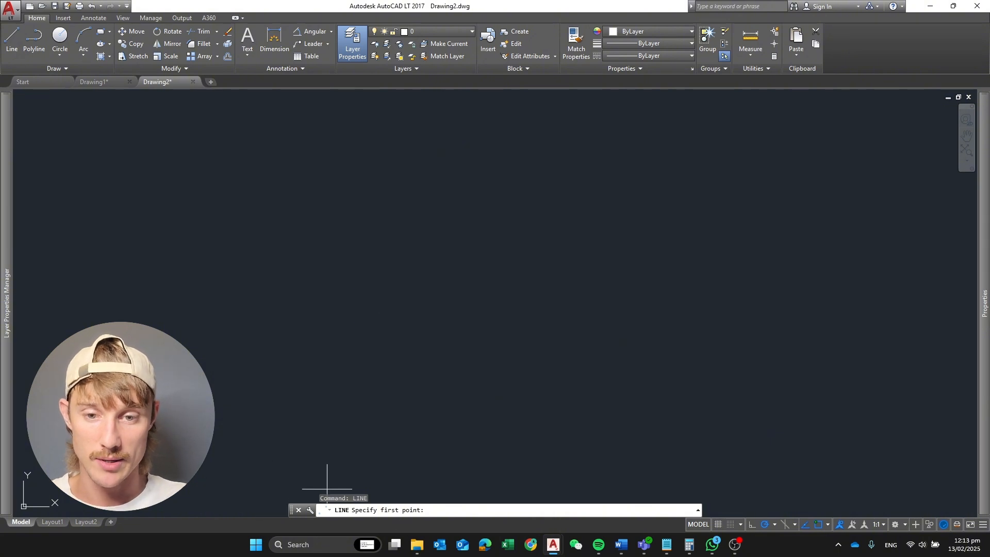
{"action": "left_click", "coordinate": [303, 272]}
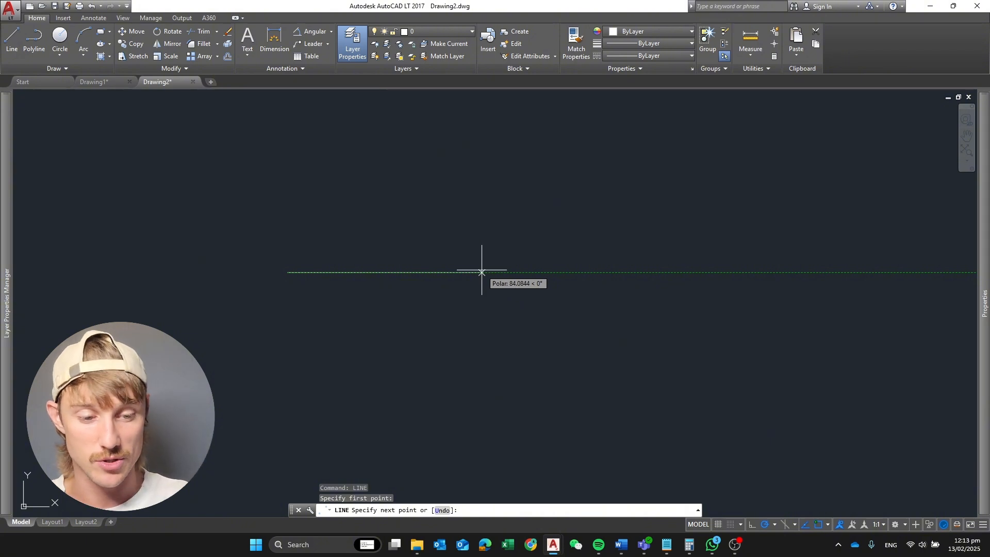
{"action": "type", "text": "50"}
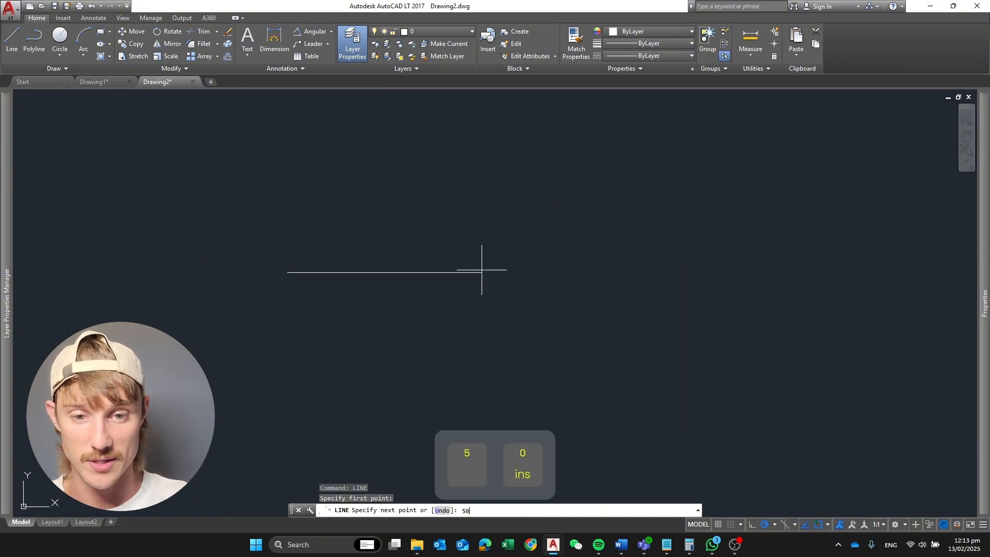
{"action": "key", "text": "Return"}
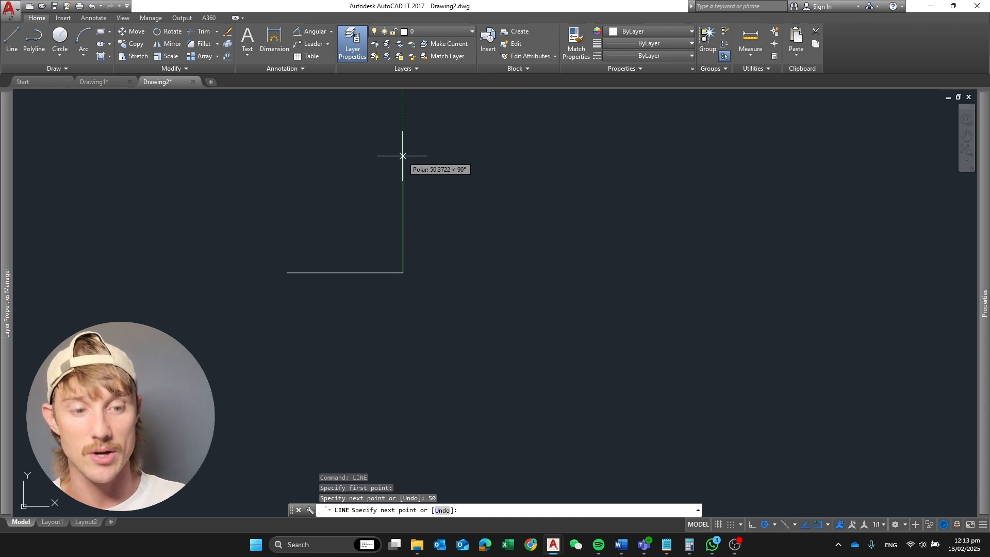
{"action": "type", "text": "50"}
{"action": "key", "text": "Return"}
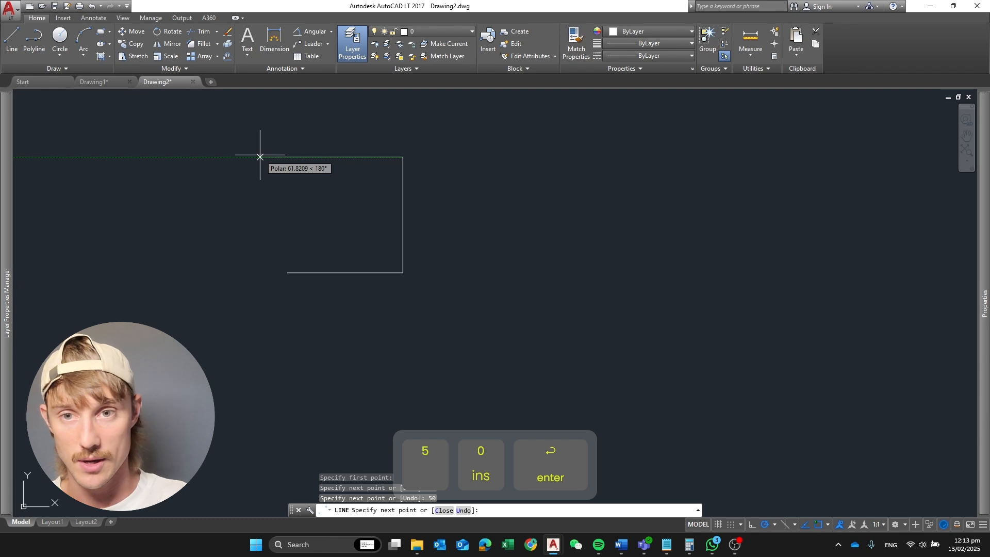
{"action": "type", "text": "50"}
{"action": "key", "text": "Return"}
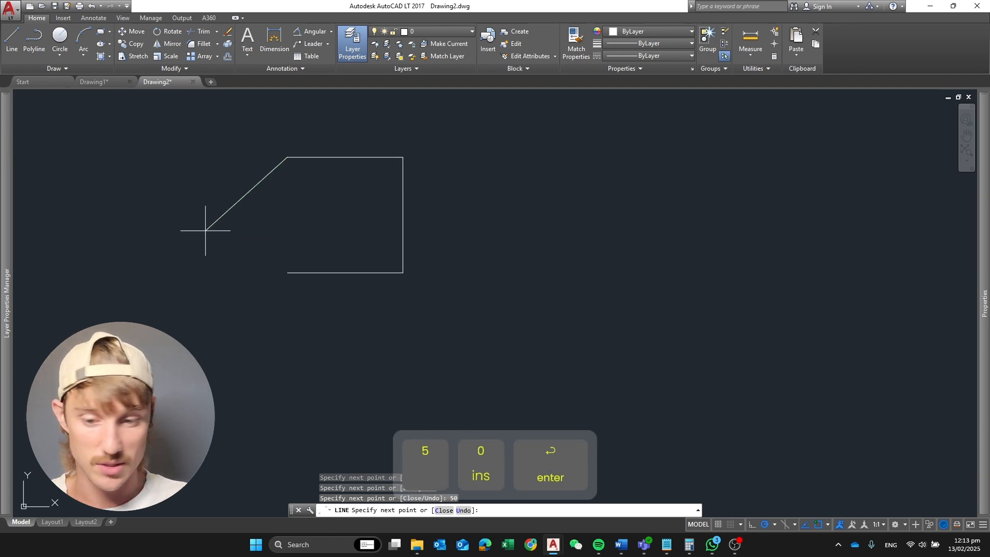
{"action": "type", "text": "c"}
{"action": "key", "text": "Return"}
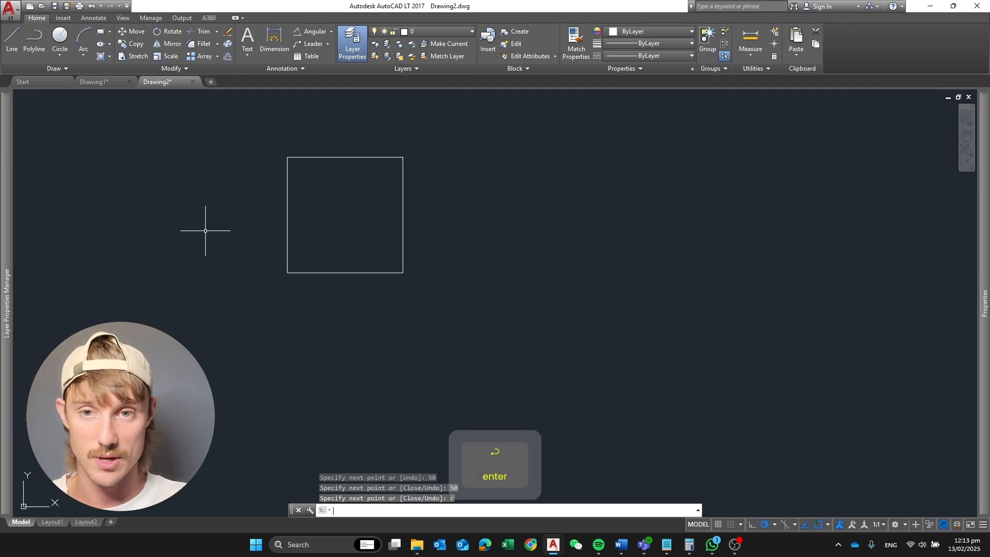
{"action": "left_click", "coordinate": [247, 140]}
{"action": "left_click", "coordinate": [484, 334]}
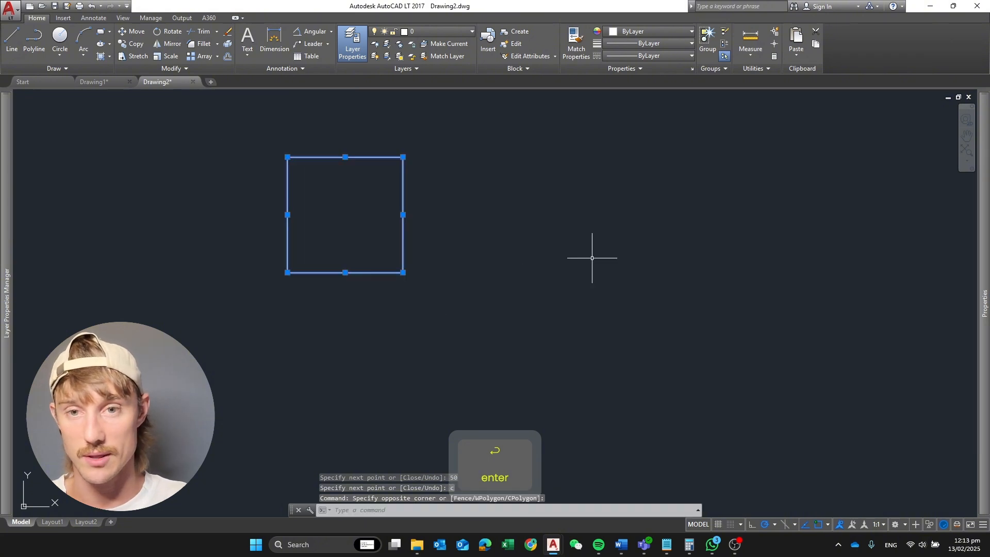
{"action": "key", "text": "Escape"}
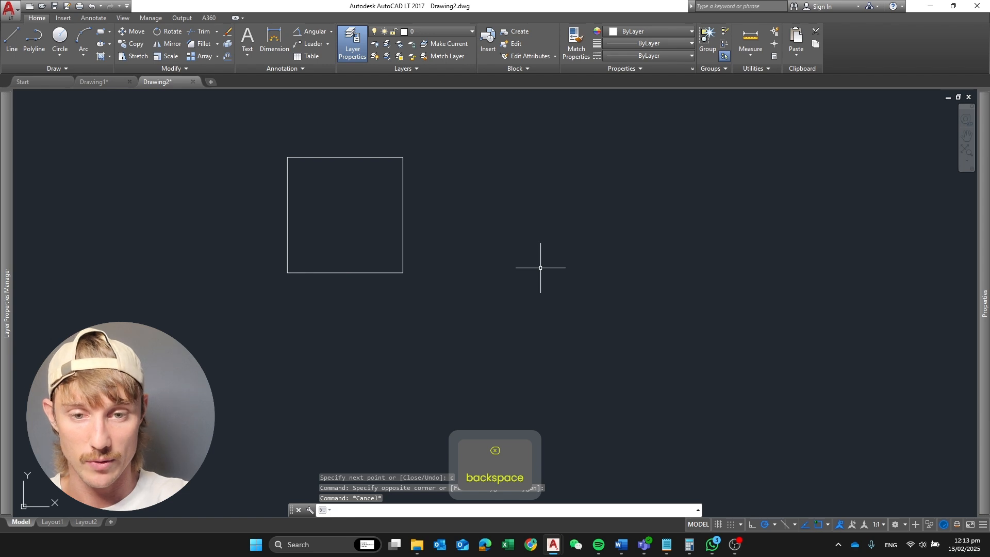
Draw a rectangle to the right of the square using the Dimensions option, with length 30 and width 30
{"action": "type", "text": "rec"}
{"action": "key", "text": "Return"}
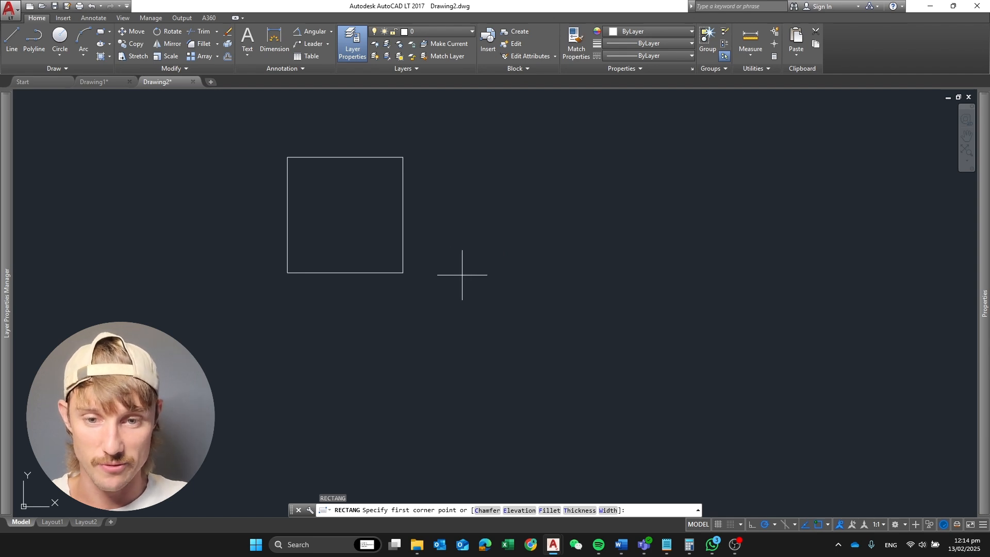
{"action": "left_click", "coordinate": [460, 273]}
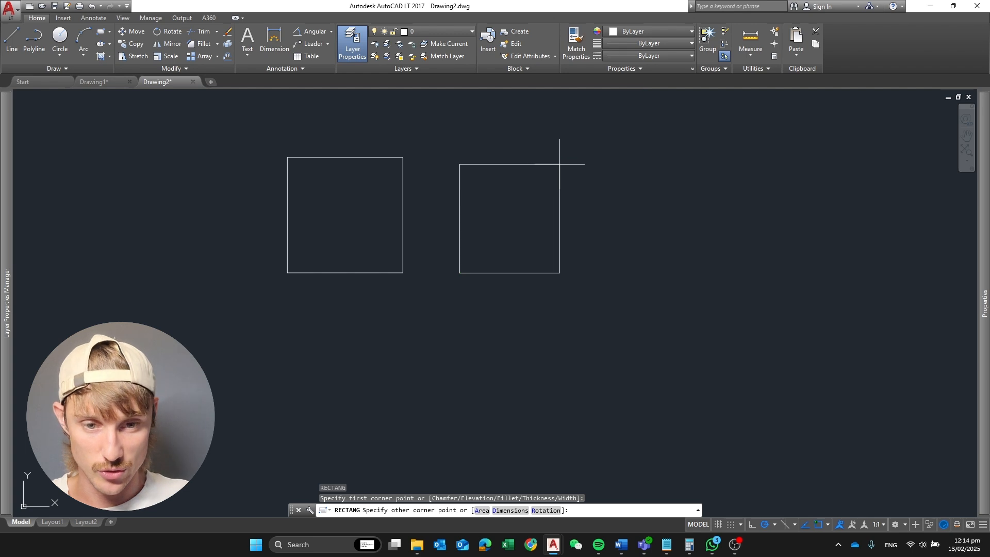
{"action": "type", "text": "d"}
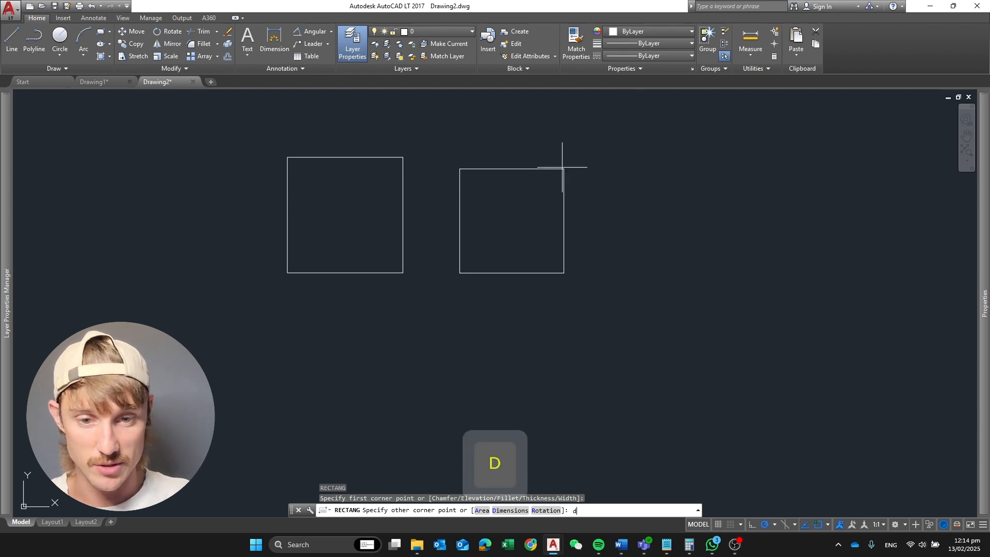
{"action": "key", "text": "Return"}
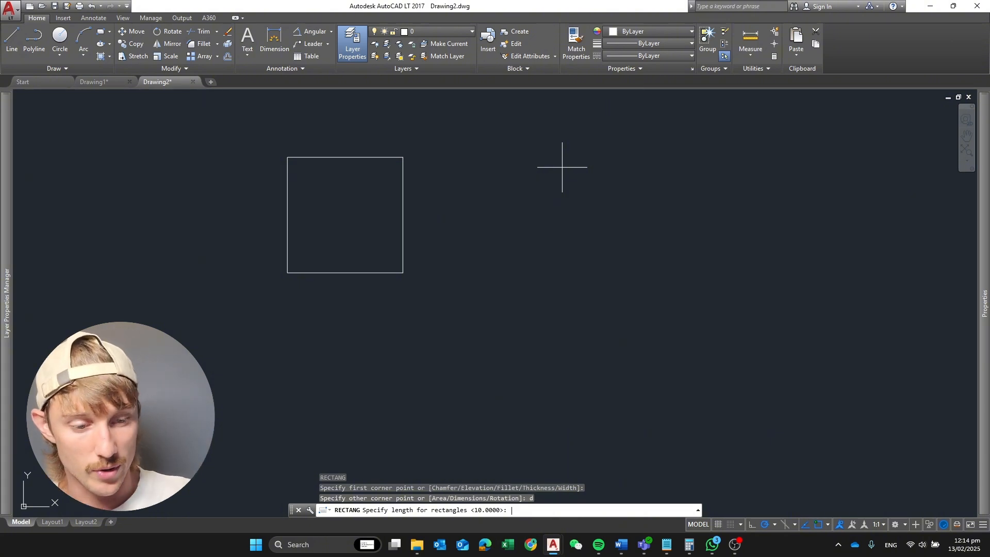
{"action": "type", "text": "30"}
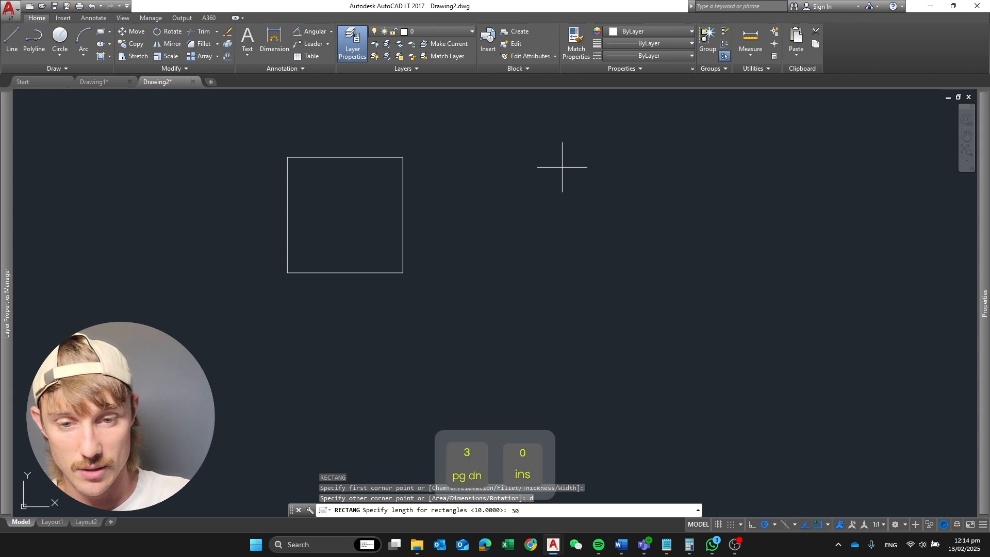
{"action": "key", "text": "Return"}
{"action": "type", "text": "30"}
{"action": "key", "text": "Return"}
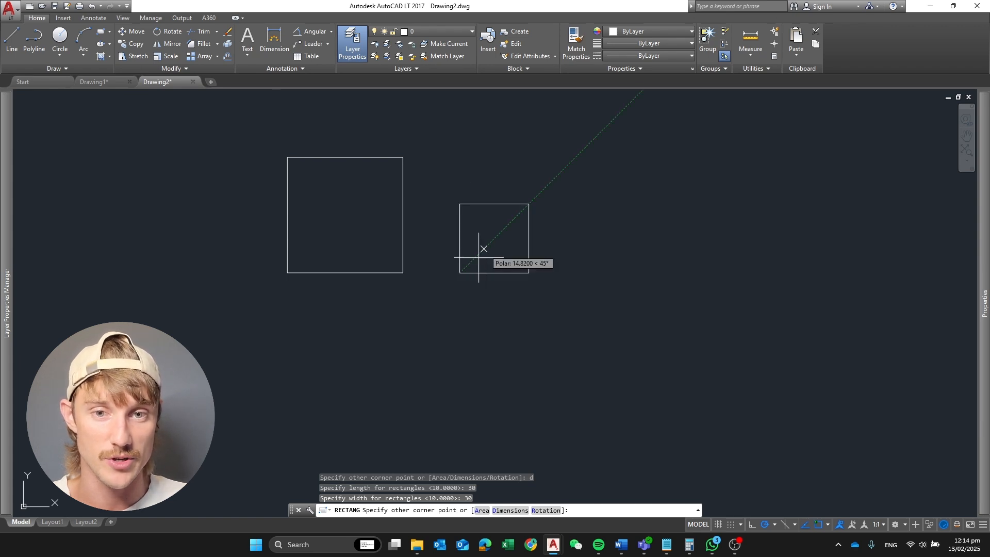
{"action": "left_click", "coordinate": [563, 200]}
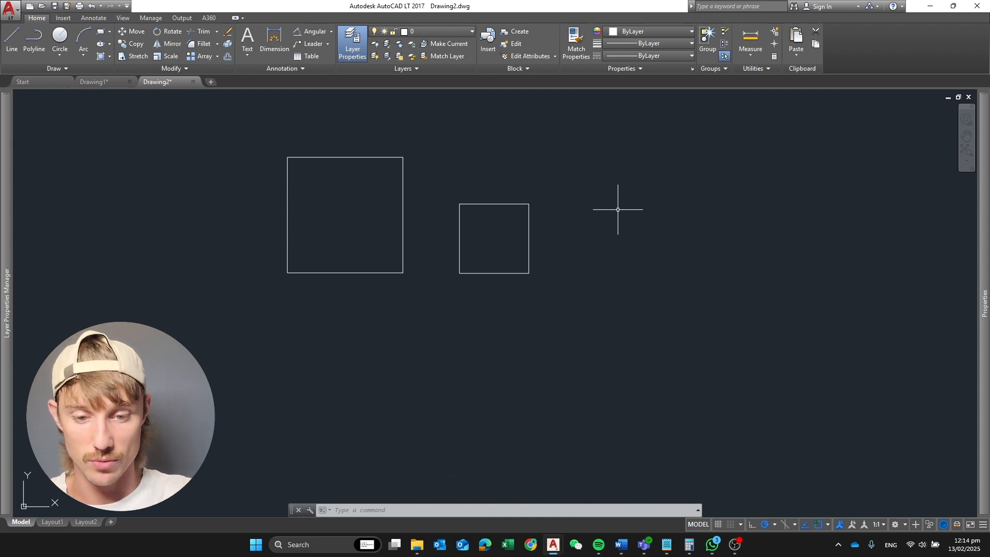
Draw a circle of radius 30 centred on the upper-right corner of the smaller square
{"action": "type", "text": "c"}
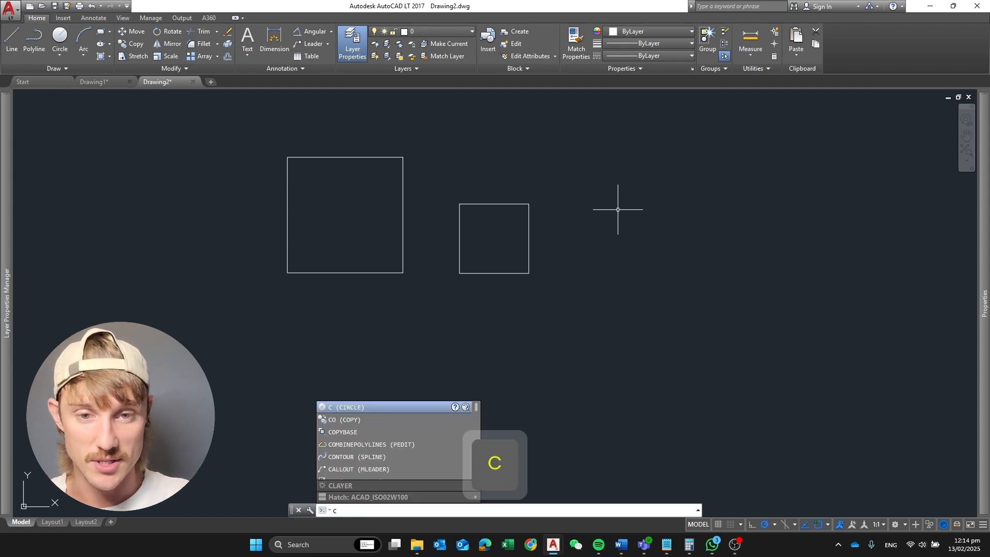
{"action": "key", "text": "Return"}
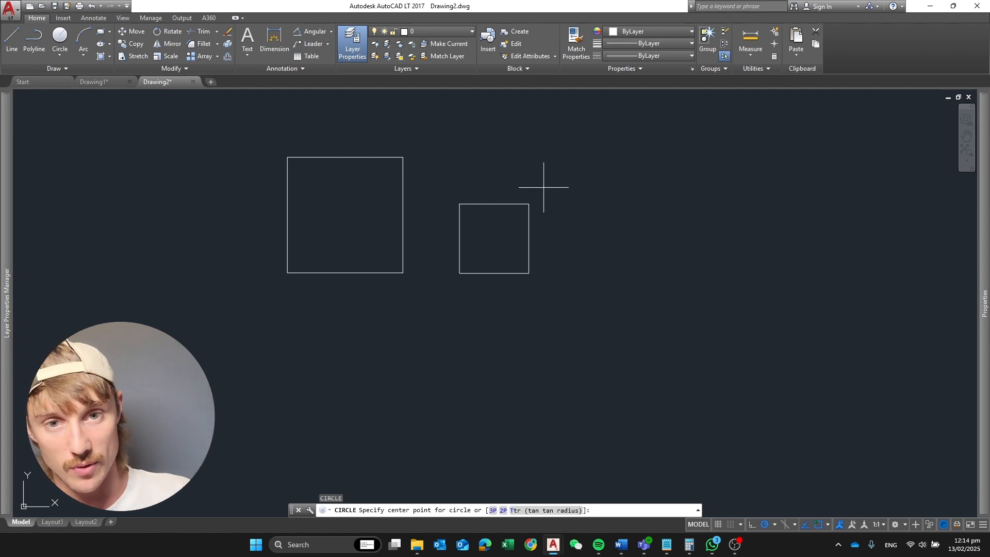
{"action": "left_click", "coordinate": [529, 204]}
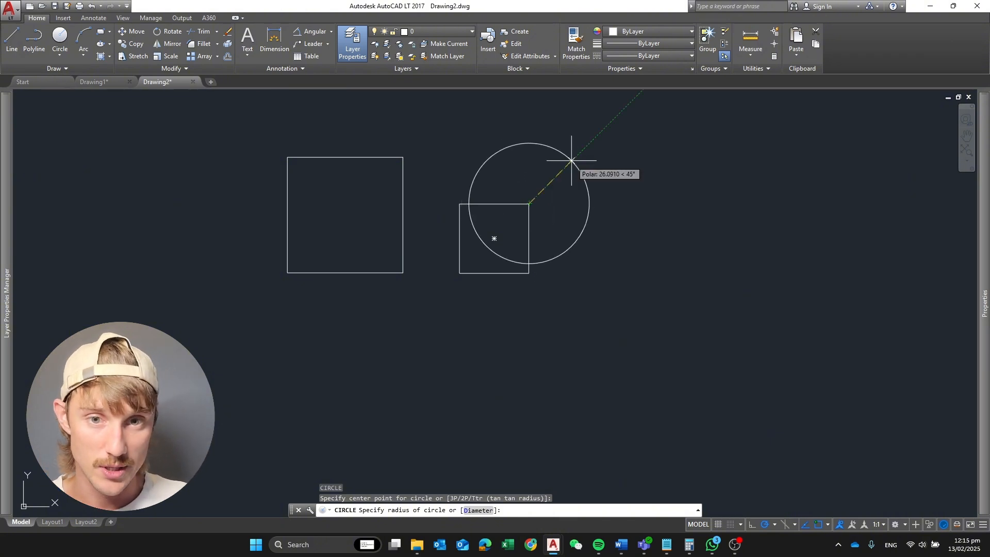
{"action": "type", "text": "30"}
{"action": "key", "text": "Return"}
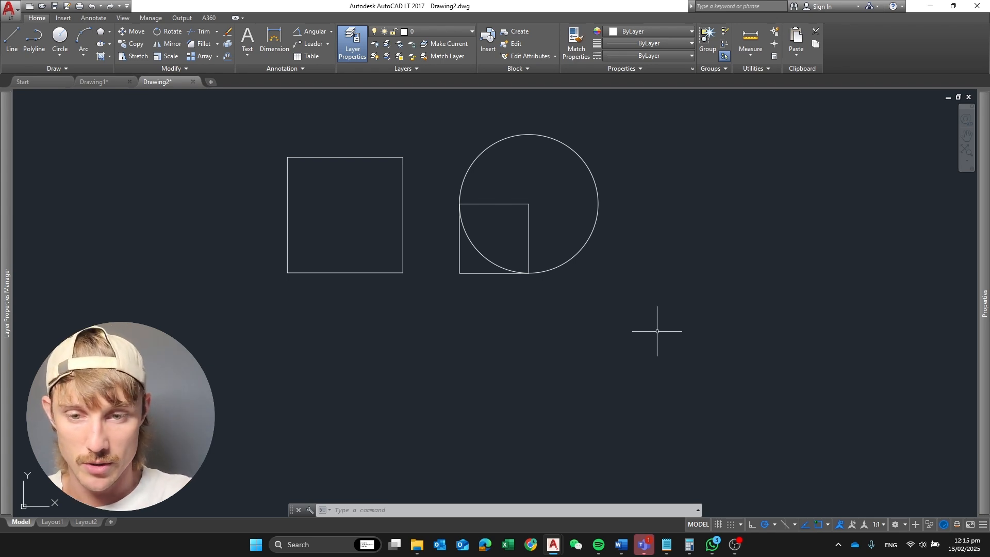
Draw a six-sided polygon inscribed in a circle, centred on the larger square's lower-left corner with its radius reaching the lower-right corner
{"action": "type", "text": "polyc"}
{"action": "key", "text": "BackSpace"}
{"action": "key", "text": "BackSpace"}
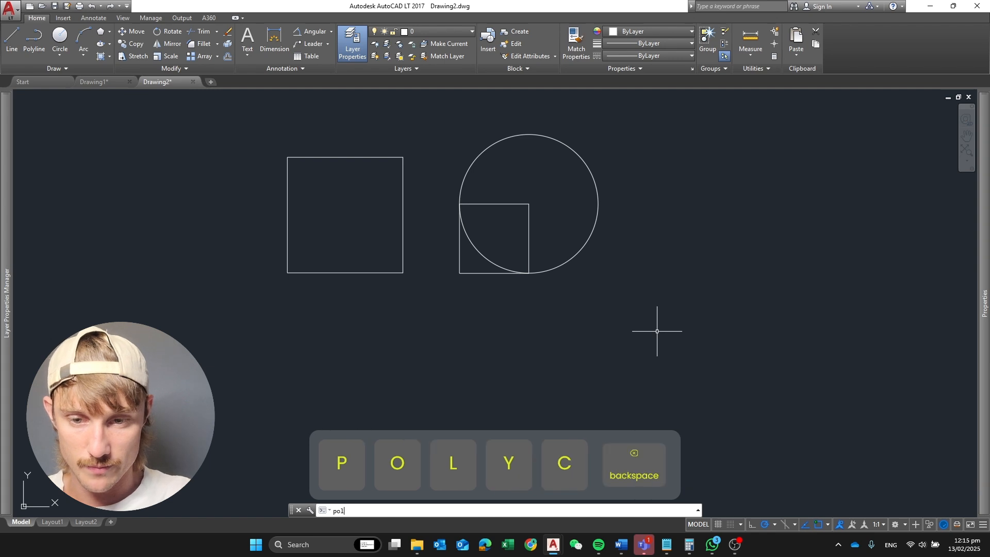
{"action": "type", "text": "gon"}
{"action": "key", "text": "Return"}
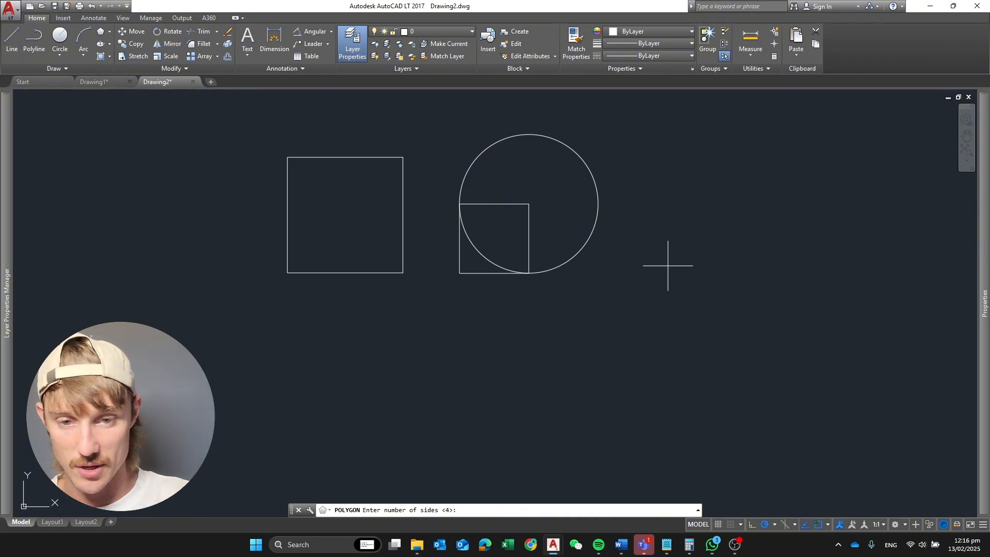
{"action": "type", "text": "6"}
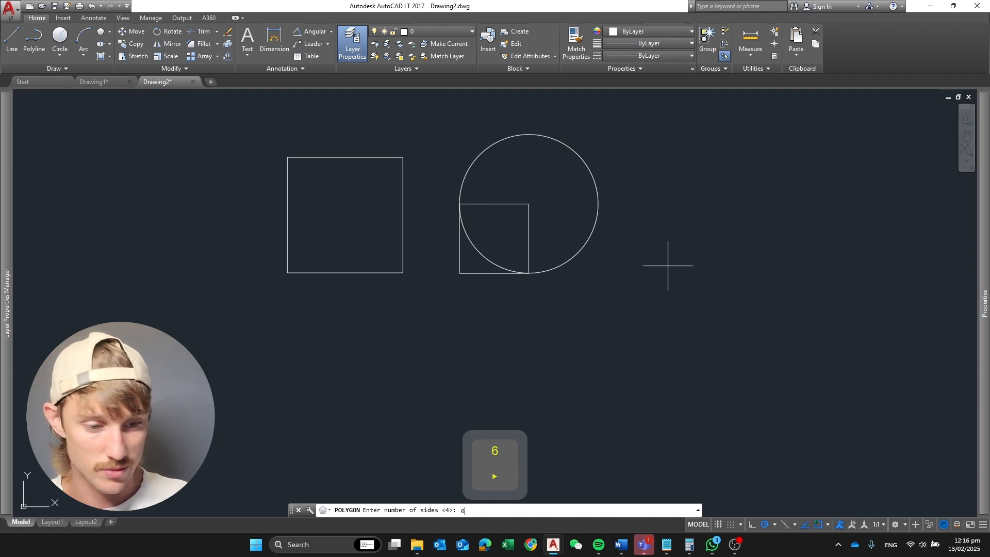
{"action": "key", "text": "Return"}
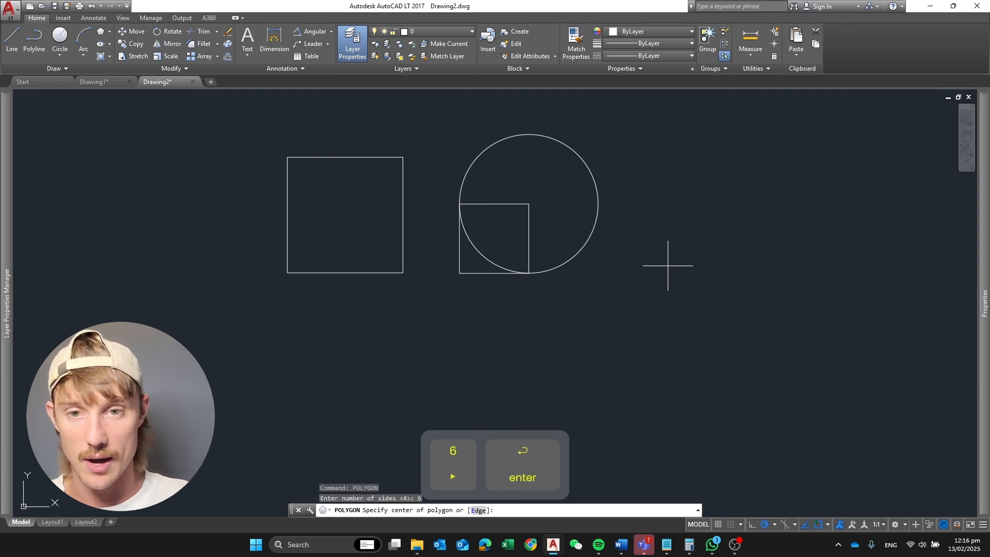
{"action": "left_click", "coordinate": [288, 273]}
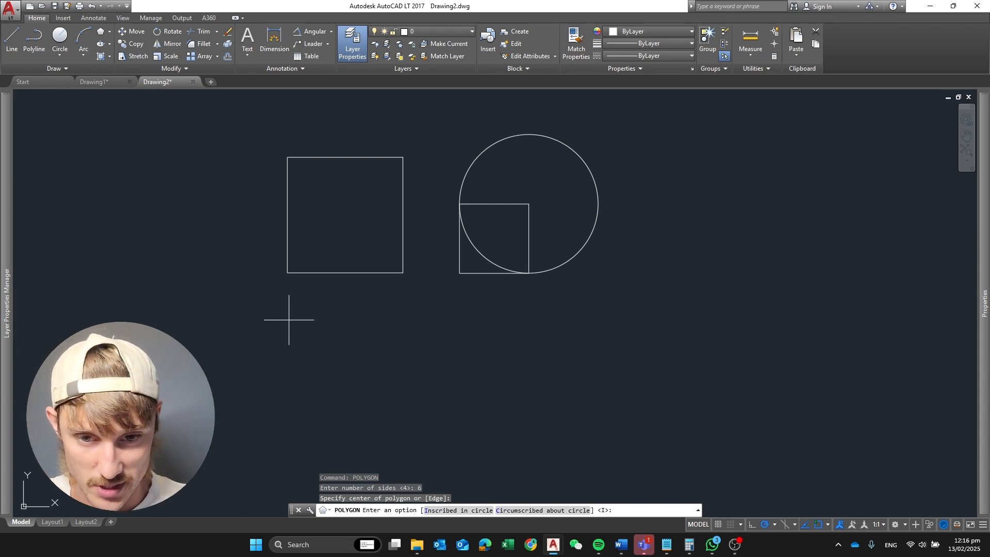
{"action": "type", "text": "i"}
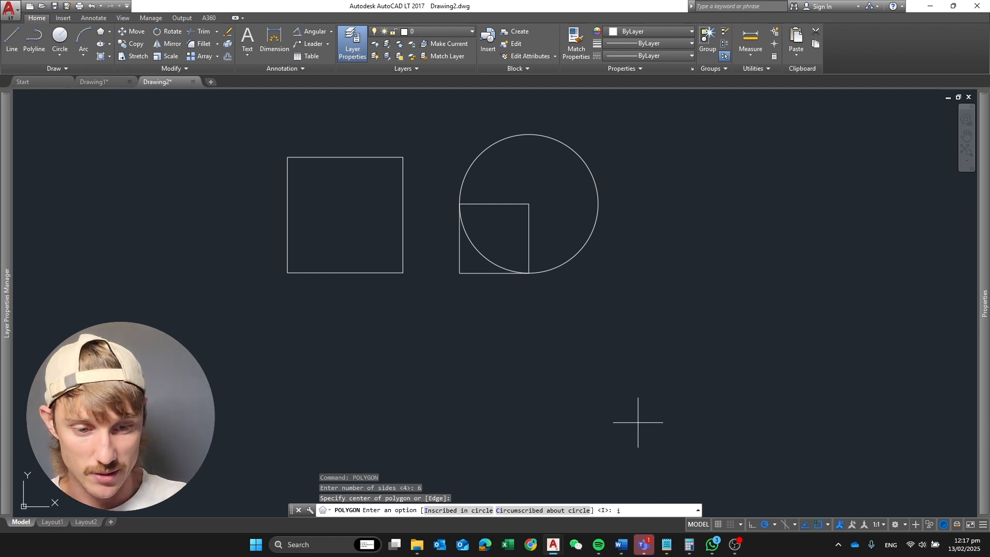
{"action": "key", "text": "Return"}
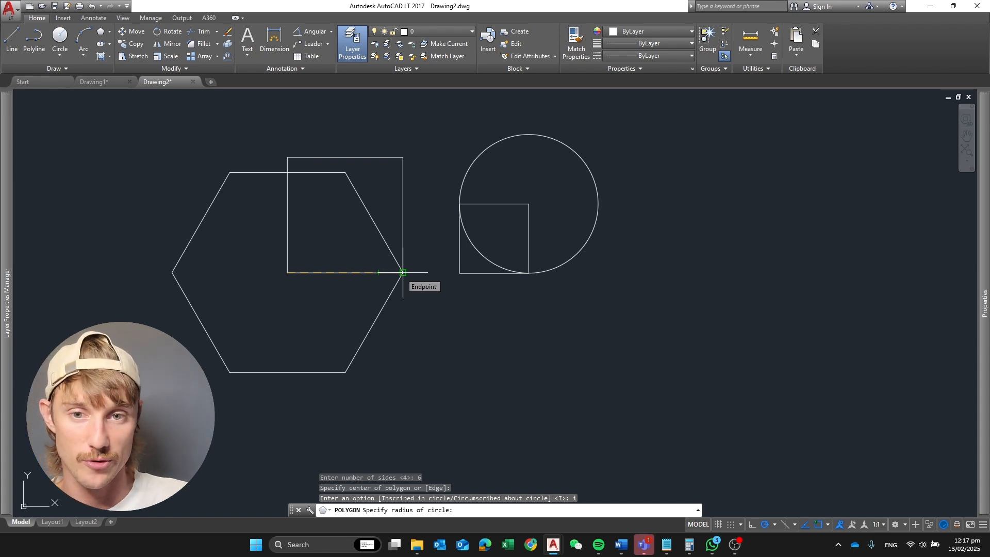
{"action": "left_click", "coordinate": [403, 272]}
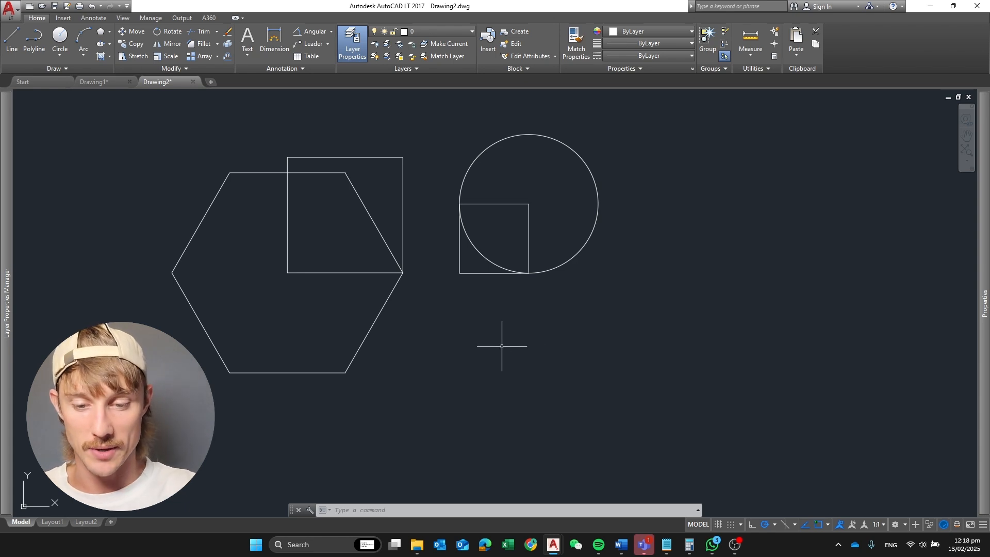
{"action": "type", "text": "LINE"}
{"action": "key", "text": "Return"}
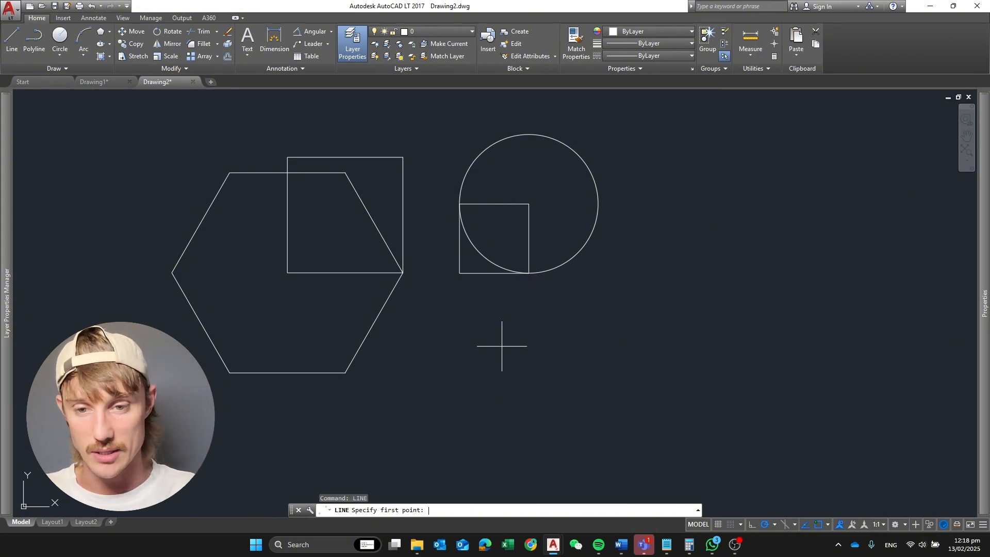
{"action": "key", "text": "Escape"}
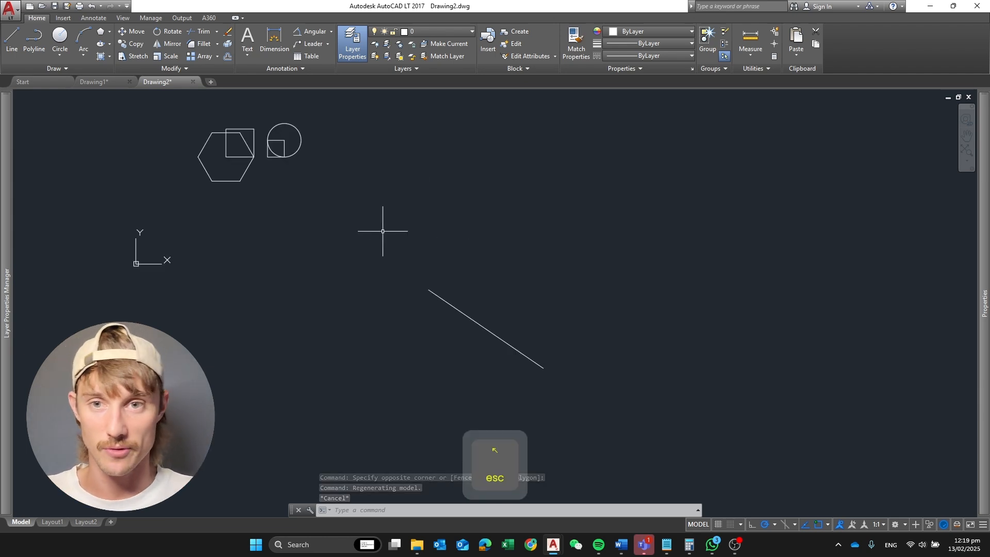
Move the circle and the slanted line together horizontally about 1087 units to the right
{"action": "left_click", "coordinate": [342, 178]}
{"action": "left_click", "coordinate": [276, 111]}
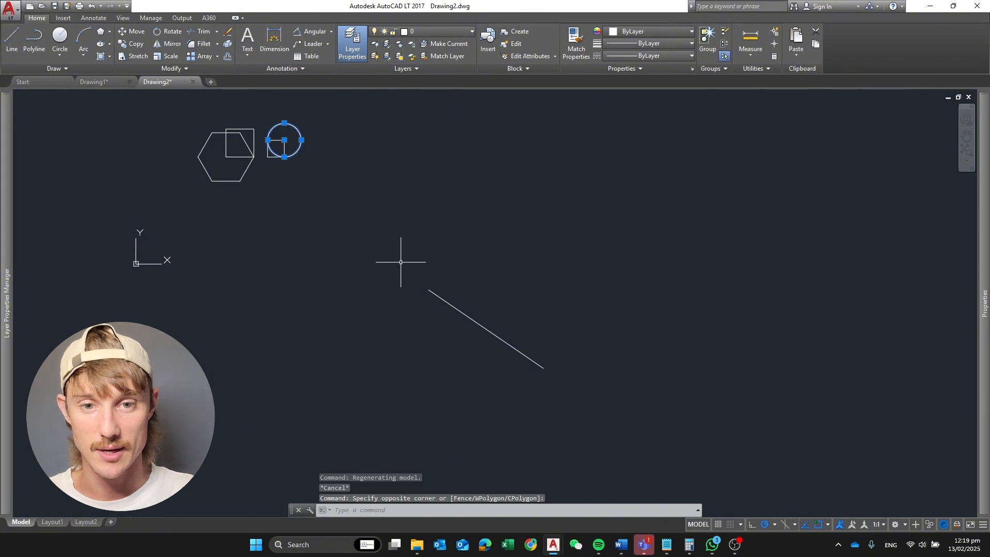
{"action": "left_click", "coordinate": [568, 304]}
{"action": "left_click", "coordinate": [549, 322]}
{"action": "scroll", "coordinate": [540, 353], "scroll_direction": "up", "scroll_amount": 6}
{"action": "middle_click_drag", "start_coordinate": [320, 316], "coordinate": [474, 350]}
{"action": "left_click", "coordinate": [576, 270]}
{"action": "left_click", "coordinate": [457, 358]}
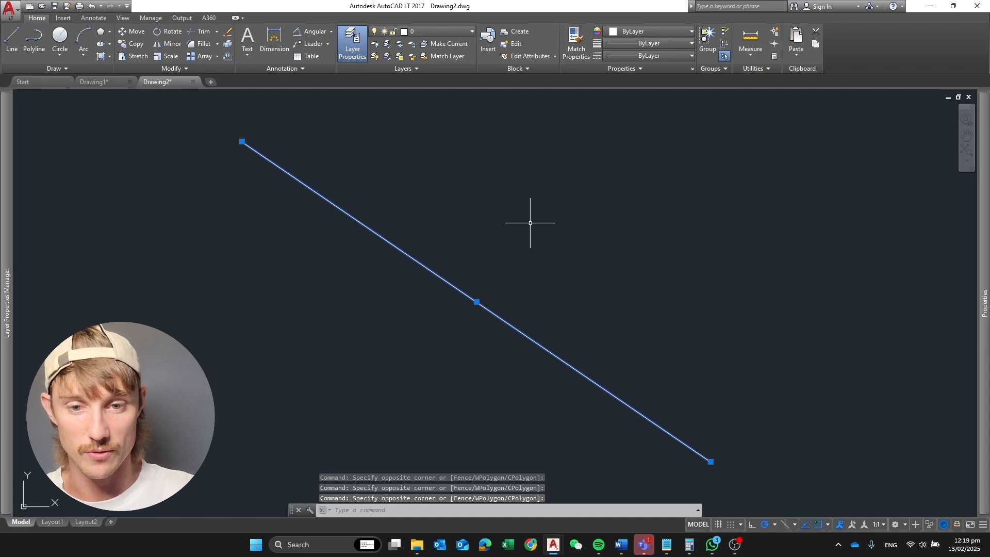
{"action": "type", "text": "move"}
{"action": "key", "text": "Return"}
{"action": "left_click", "coordinate": [449, 198]}
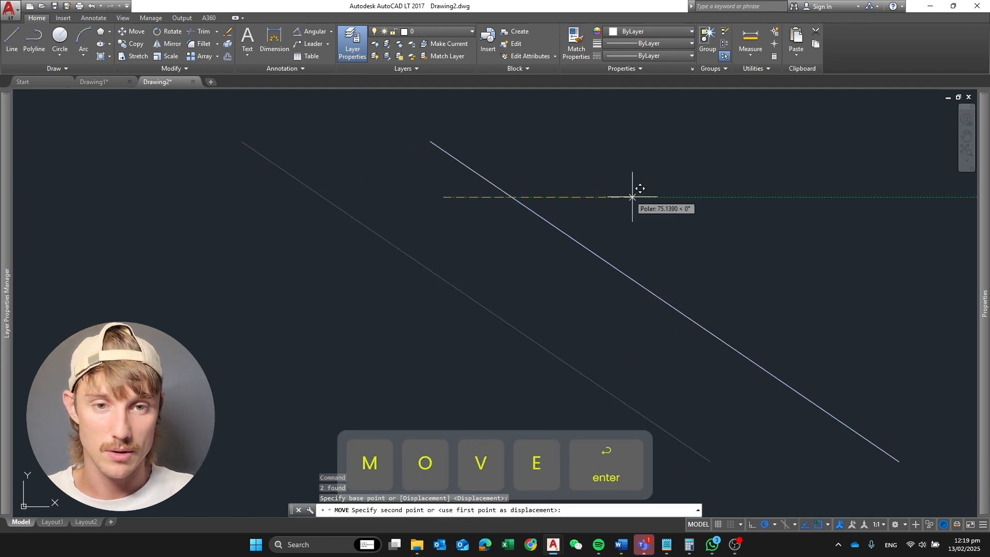
{"action": "scroll", "coordinate": [592, 261], "scroll_direction": "down", "scroll_amount": 10}
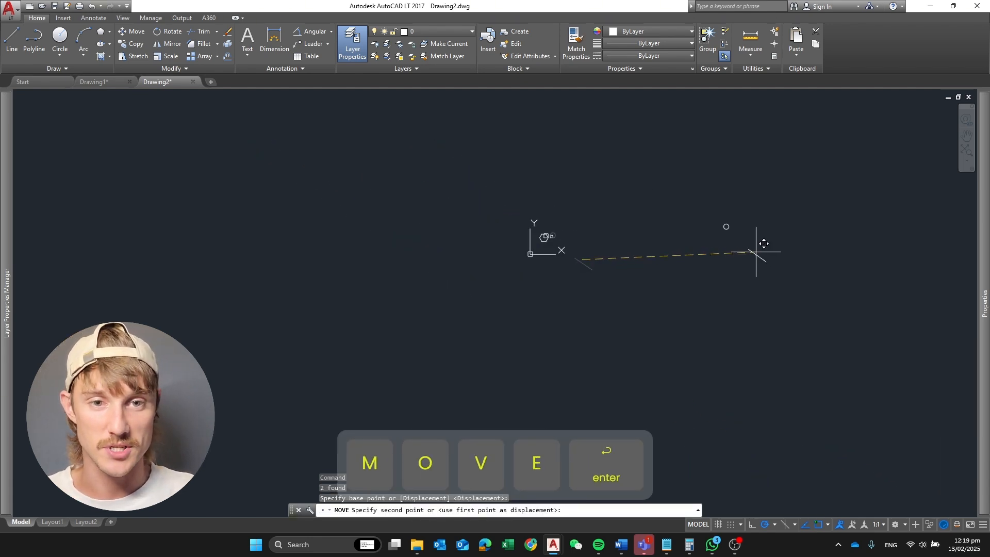
{"action": "scroll", "coordinate": [723, 253], "scroll_direction": "up", "scroll_amount": 6}
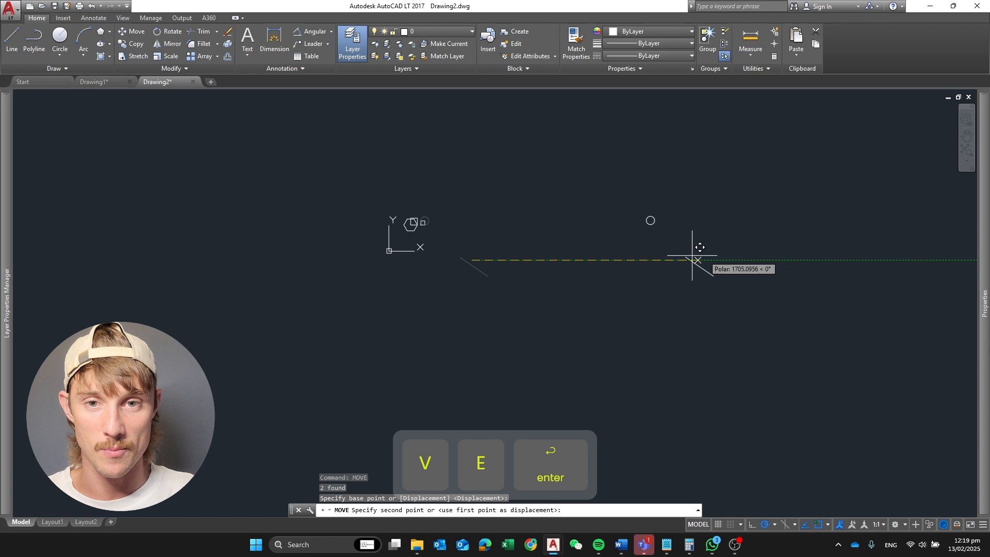
{"action": "left_click", "coordinate": [601, 262]}
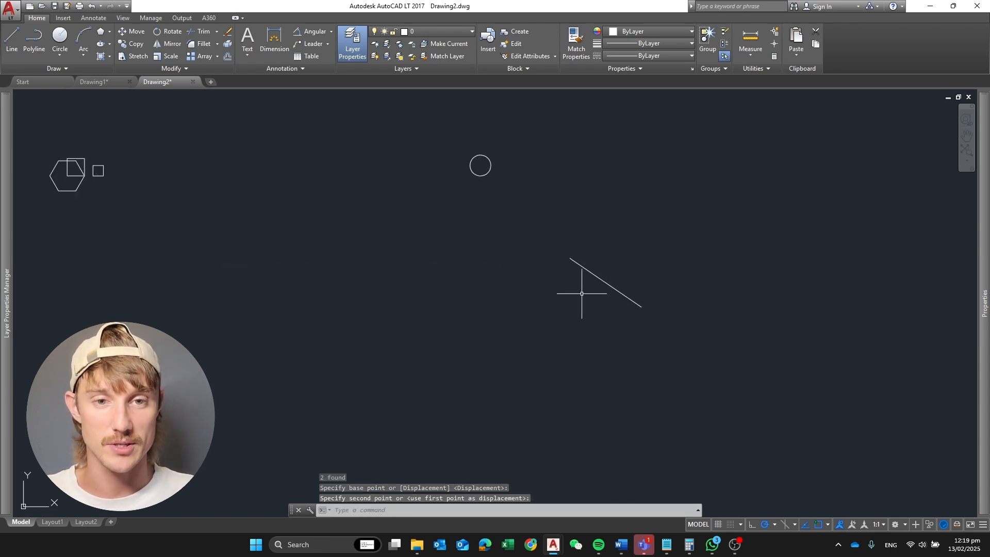
Delete the slanted line from the drawing
{"action": "left_click", "coordinate": [647, 283]}
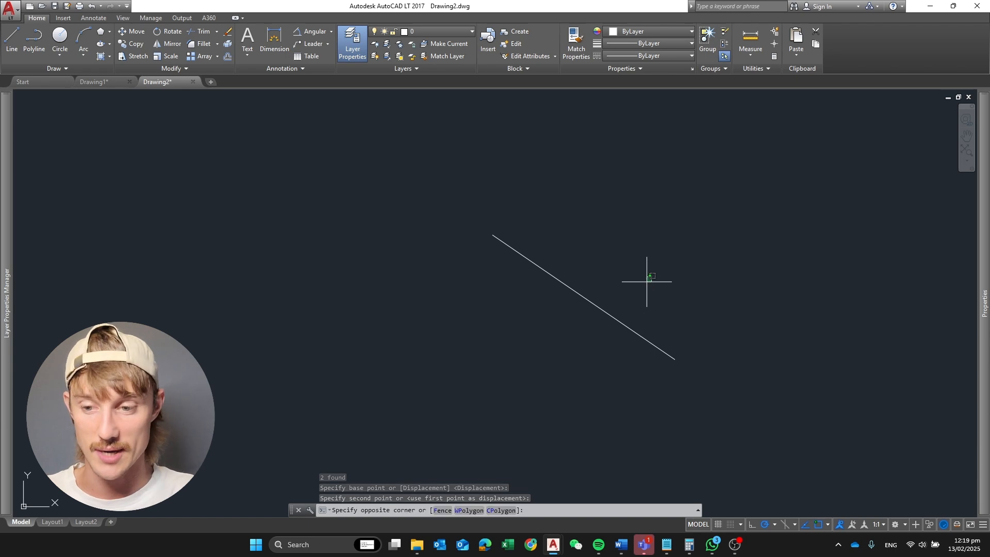
{"action": "left_click", "coordinate": [604, 315]}
{"action": "key", "text": "Escape"}
{"action": "key", "text": "Escape"}
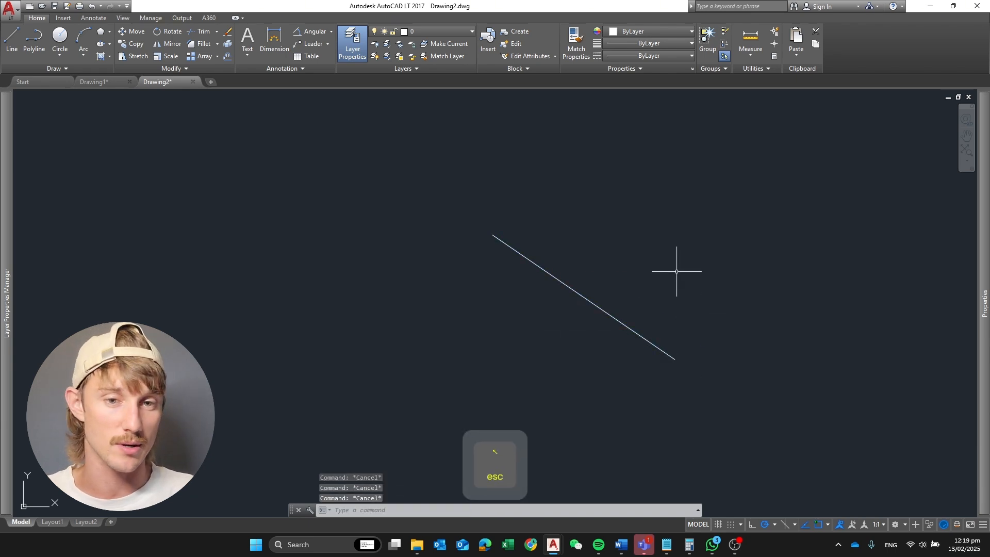
{"action": "left_click", "coordinate": [679, 269]}
{"action": "left_click", "coordinate": [662, 360]}
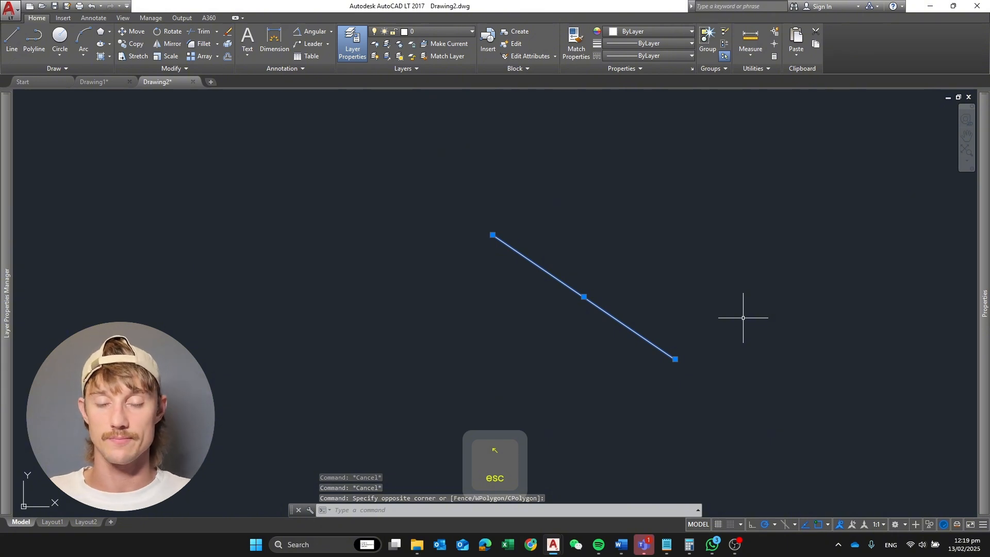
{"action": "key", "text": "Delete"}
{"action": "scroll", "coordinate": [492, 297], "scroll_direction": "down", "scroll_amount": 5}
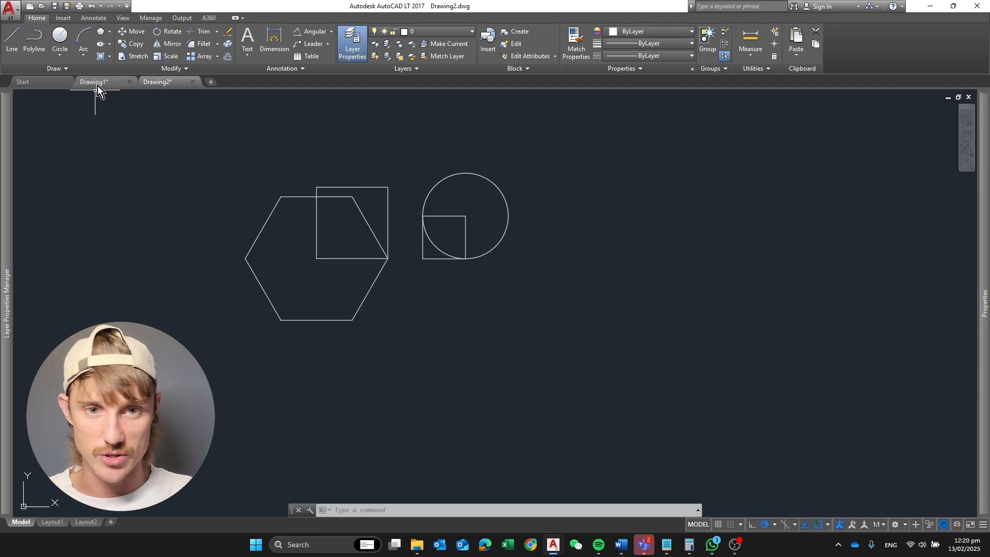
In Drawing1, move the rounded-corner square left so its lower-right corner lands on its original lower-left corner
{"action": "left_click", "coordinate": [96, 81]}
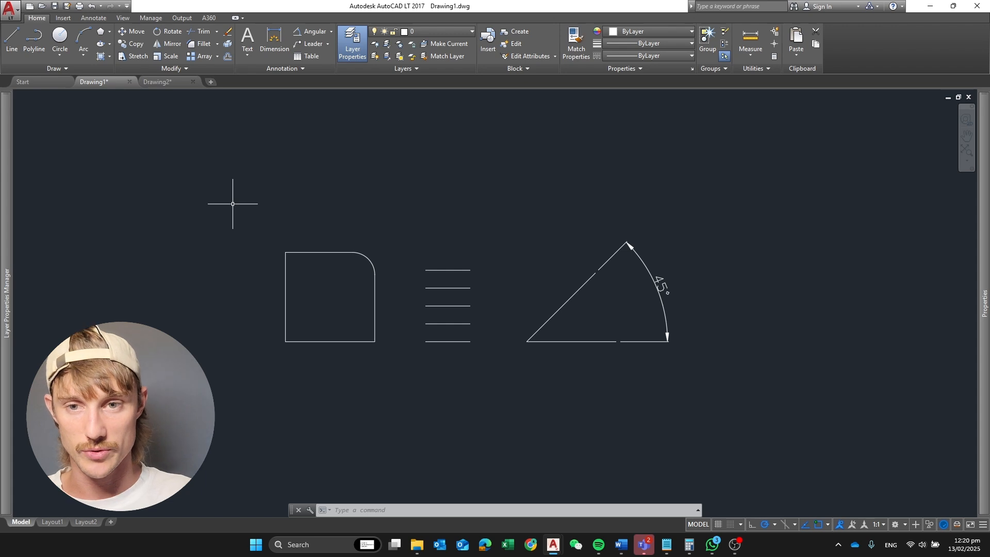
{"action": "left_click", "coordinate": [249, 221]}
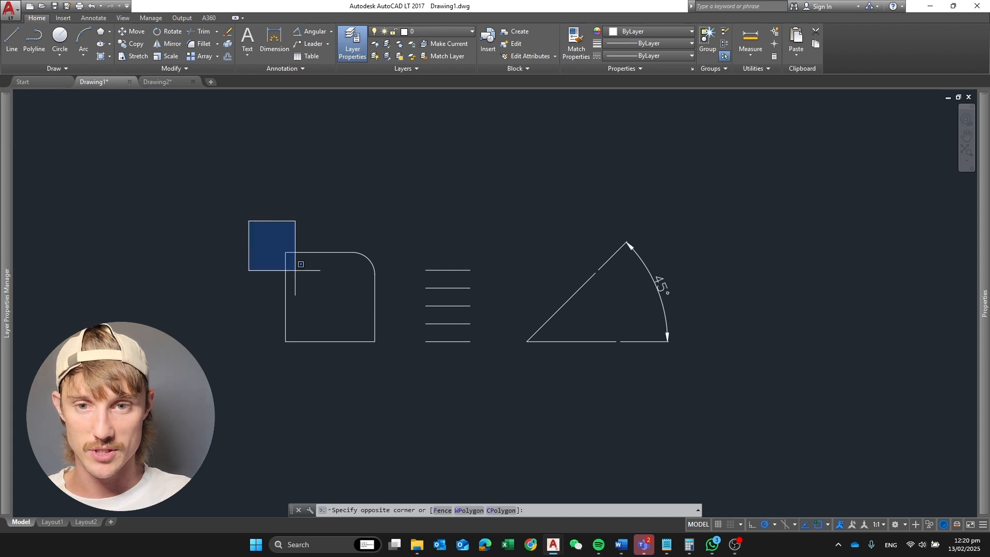
{"action": "left_click", "coordinate": [401, 361]}
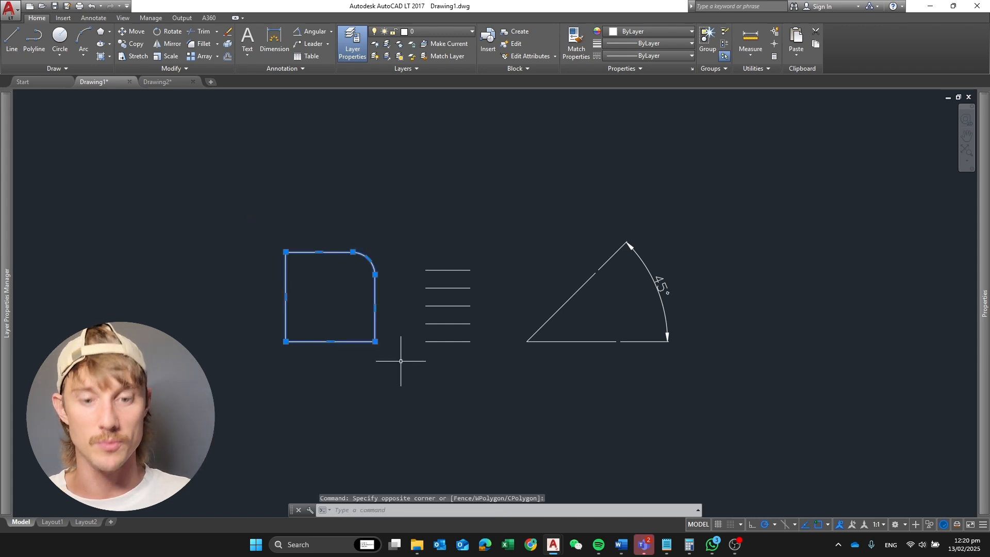
{"action": "type", "text": "M"}
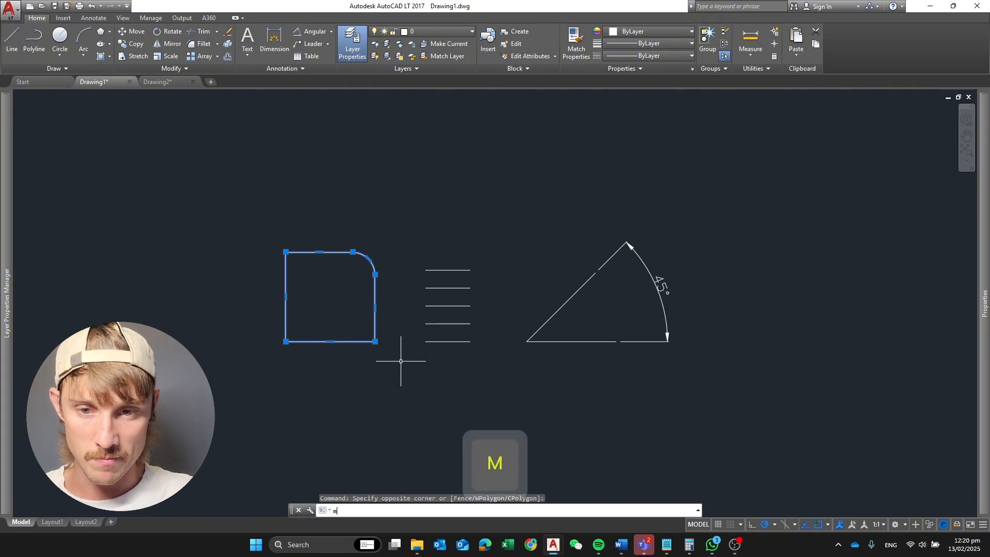
{"action": "type", "text": "OVE"}
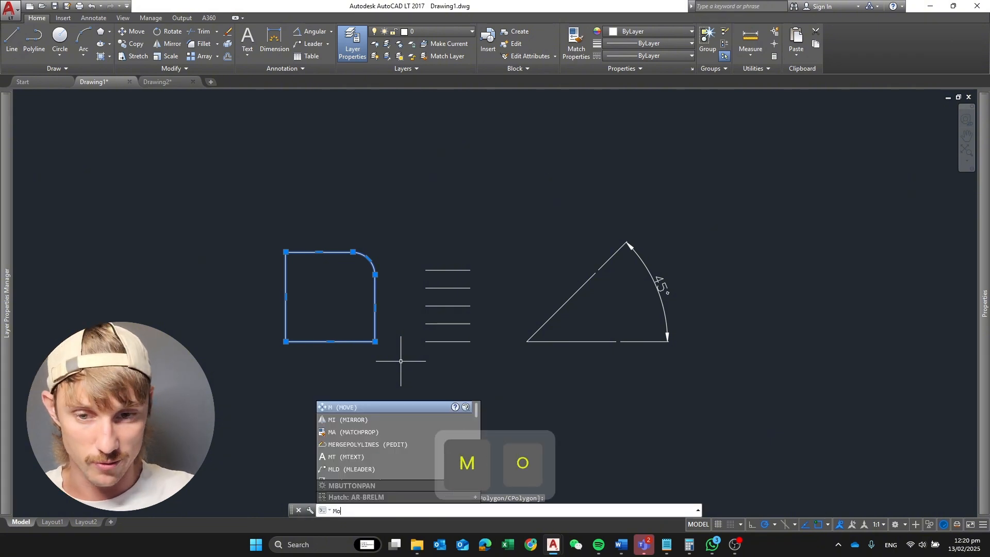
{"action": "key", "text": "Return"}
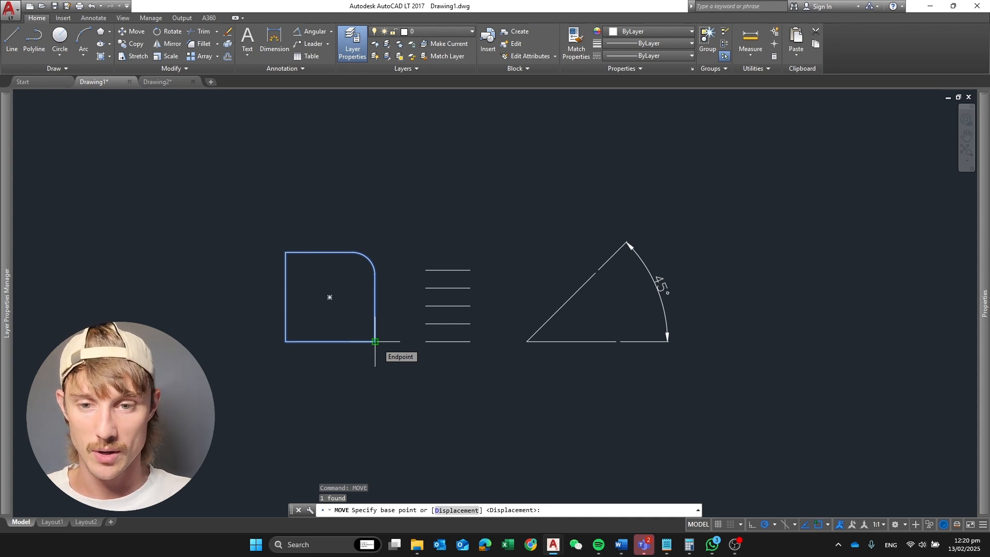
{"action": "left_click", "coordinate": [375, 342]}
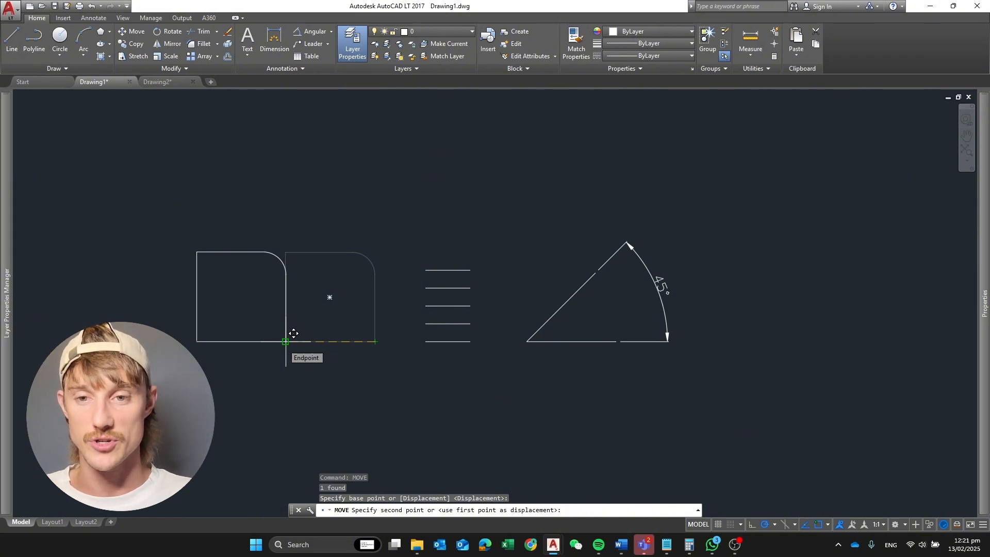
{"action": "left_click", "coordinate": [293, 333]}
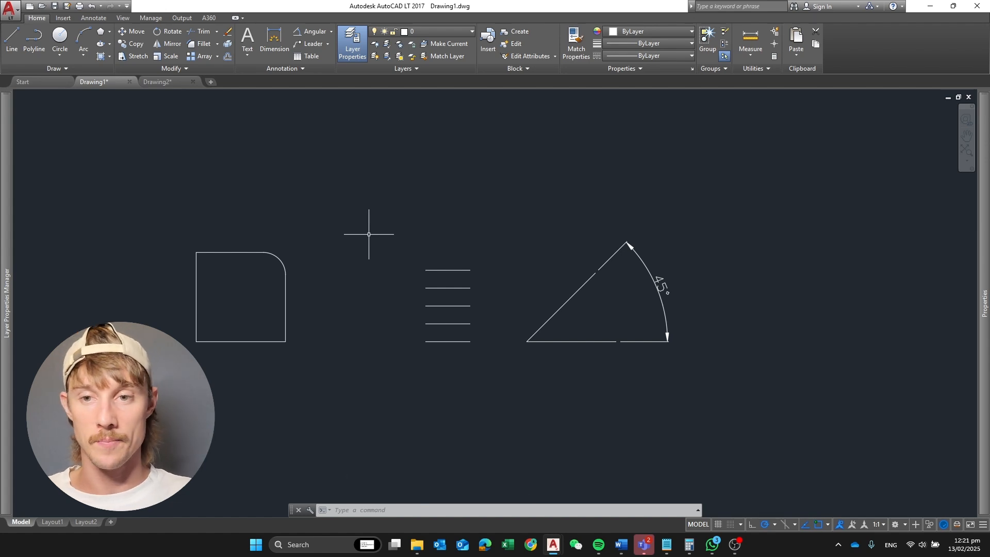
Rotate the rounded-corner square to 270° about its lower-right corner
{"action": "left_click", "coordinate": [160, 208]}
{"action": "left_click", "coordinate": [336, 391]}
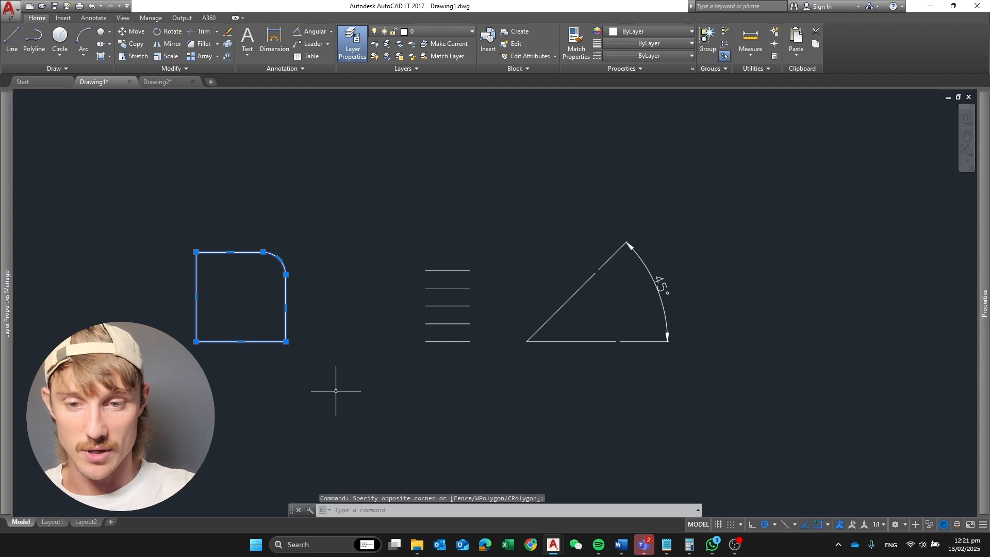
{"action": "type", "text": "RO"}
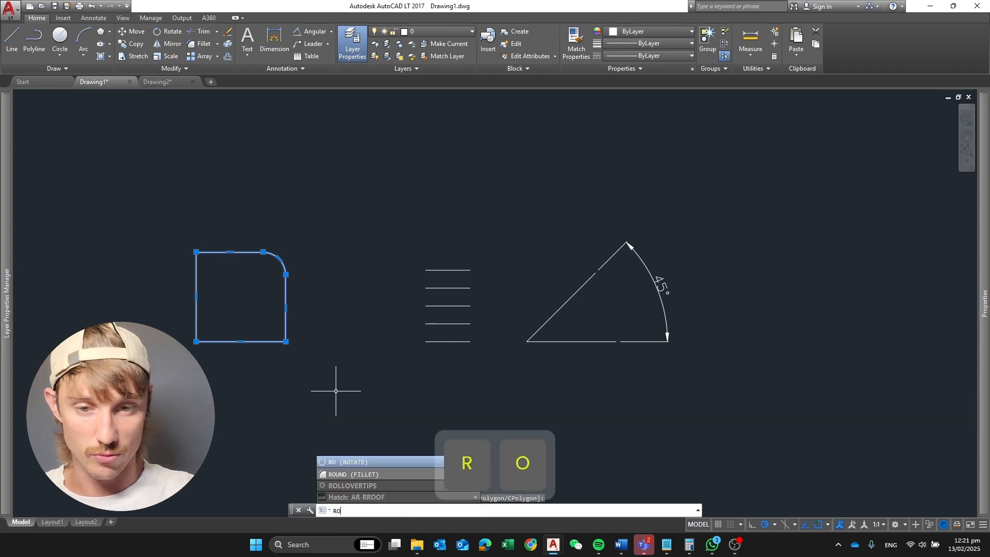
{"action": "key", "text": "Return"}
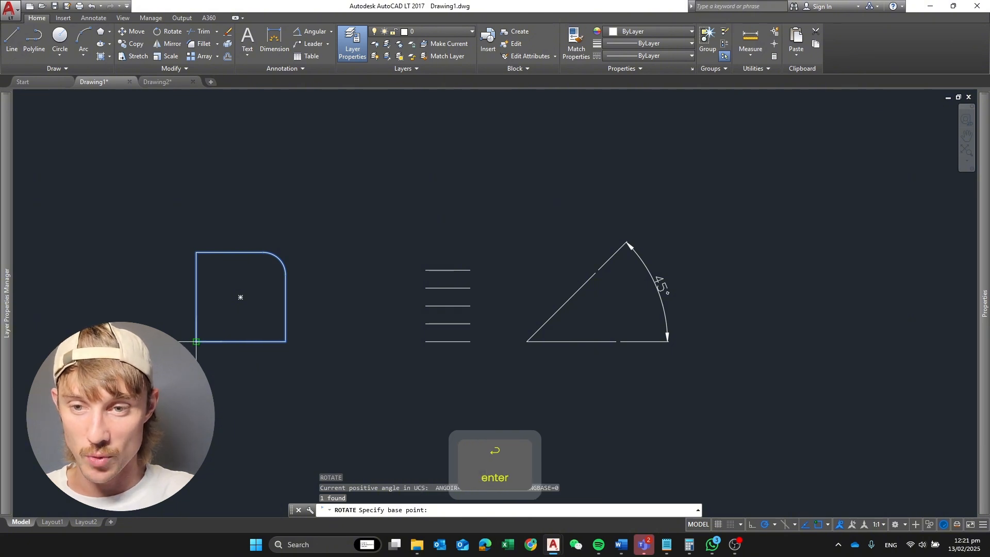
{"action": "left_click", "coordinate": [286, 342]}
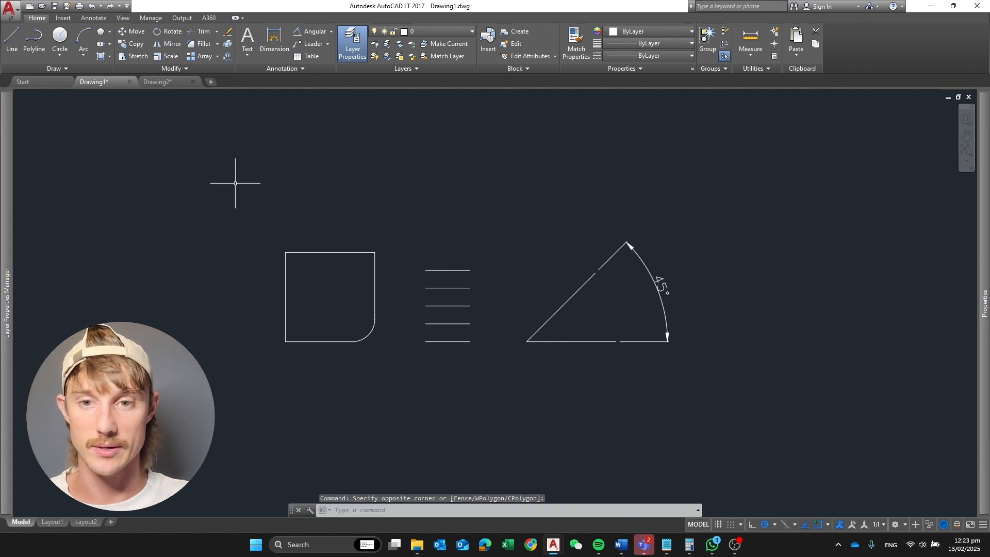
Scale the rounded-corner square by a factor of 2 about its upper-right corner, and undo the scaling
{"action": "left_click", "coordinate": [256, 221]}
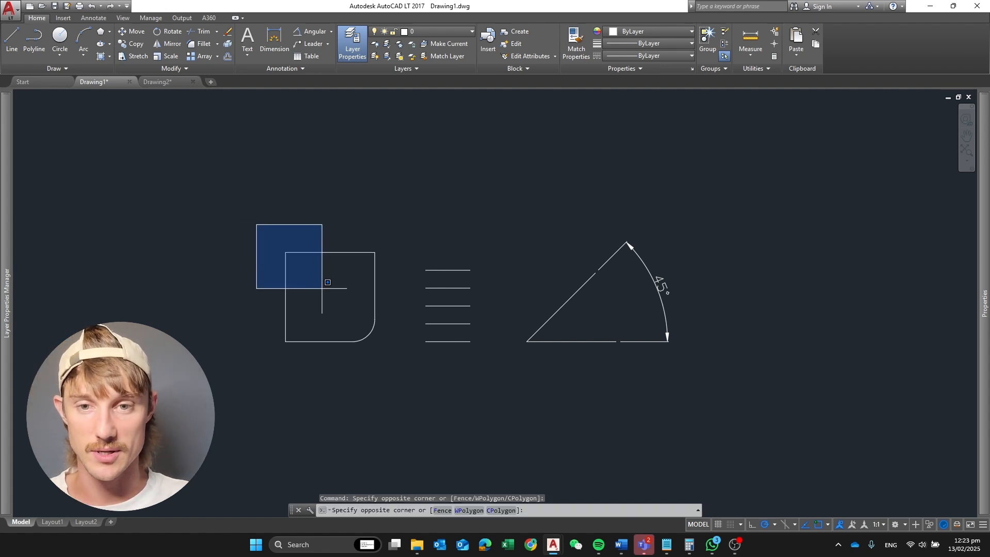
{"action": "left_click", "coordinate": [402, 380]}
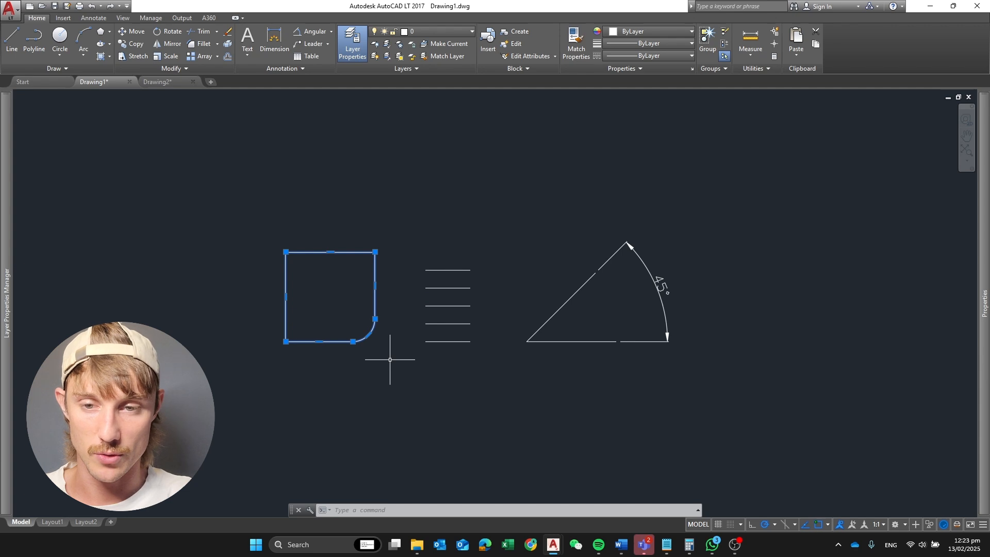
{"action": "type", "text": "SCALE"}
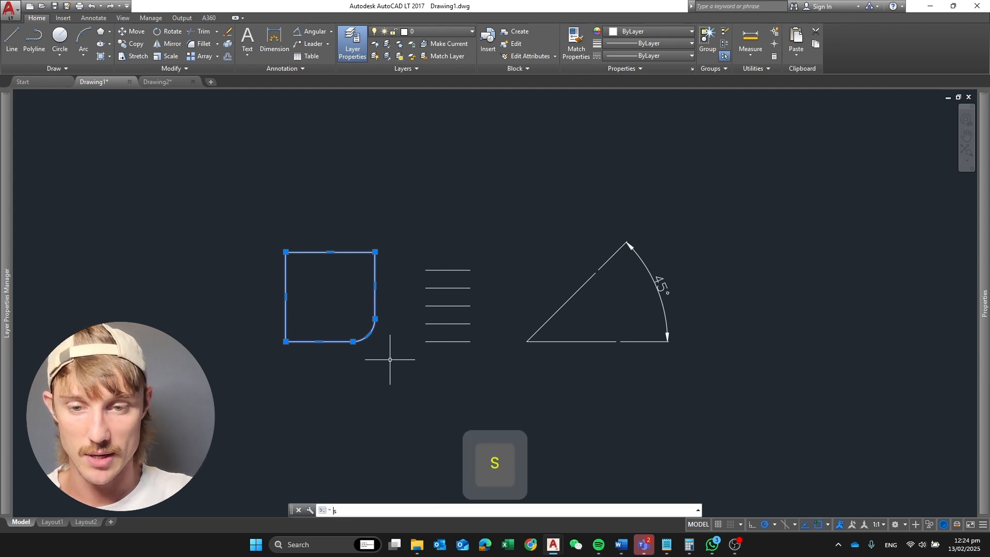
{"action": "key", "text": "Return"}
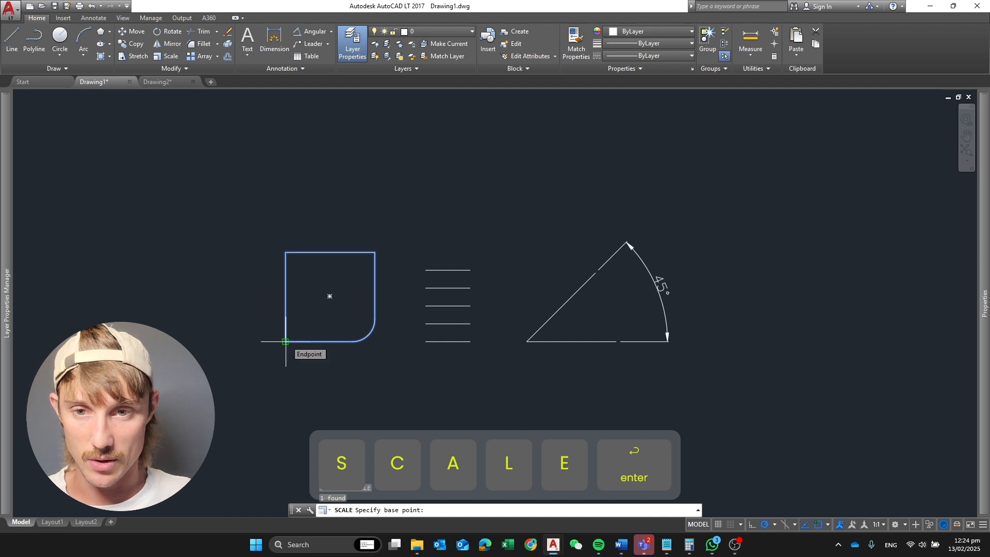
{"action": "left_click", "coordinate": [375, 252]}
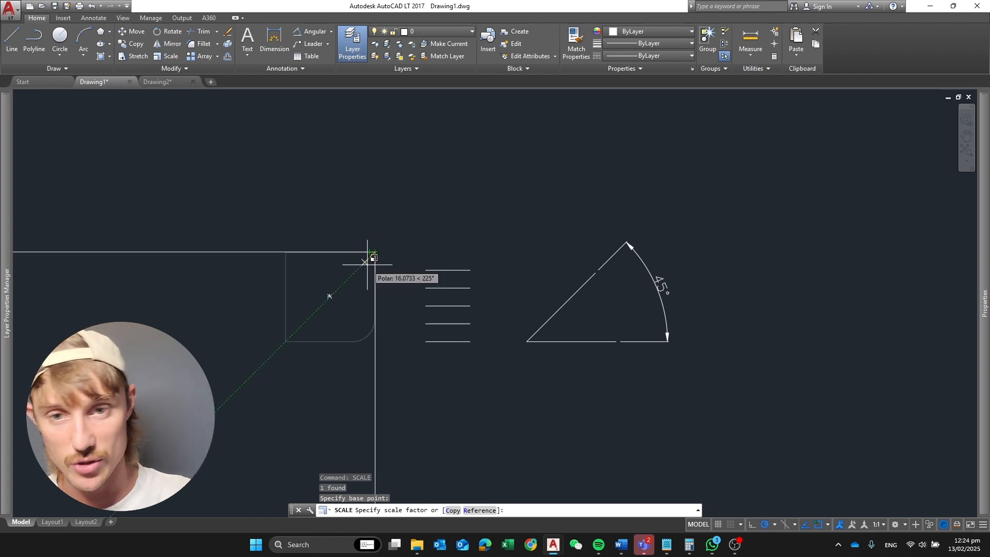
{"action": "type", "text": "2"}
{"action": "key", "text": "Return"}
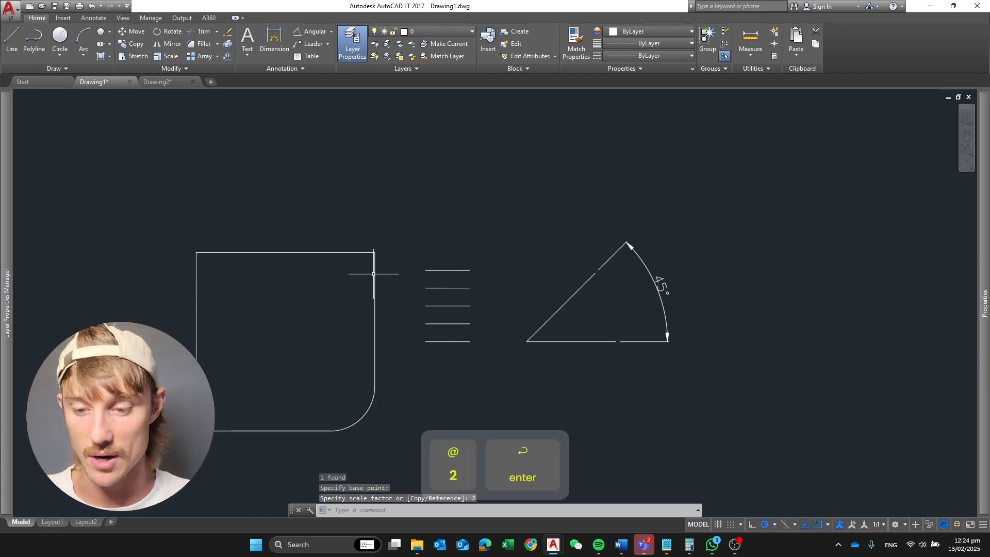
{"action": "key", "text": "ctrl"}
{"action": "key", "text": "ctrl+z"}
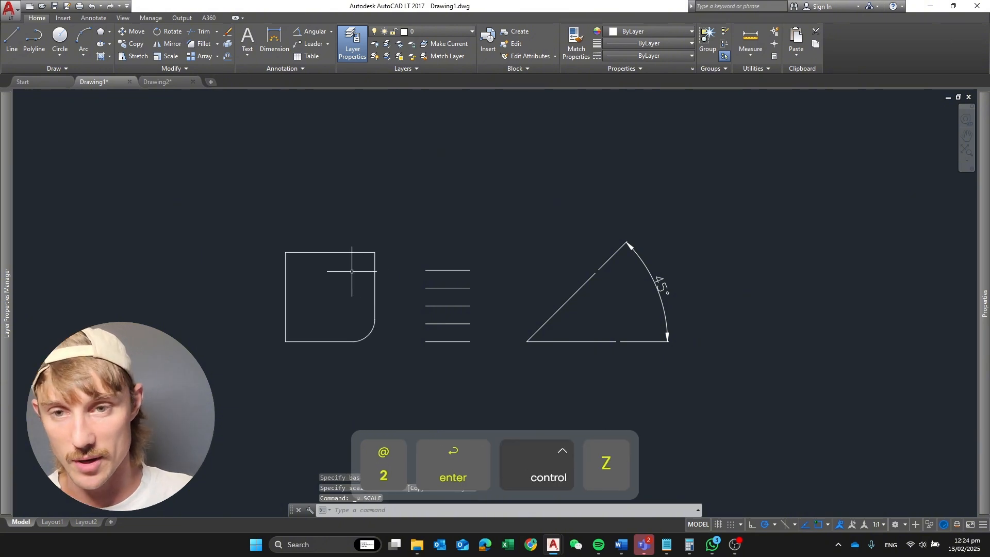
Scale the rounded-corner square about its lower-left corner by reference, using its left edge as reference length and 120 as new length
{"action": "left_click", "coordinate": [257, 209]}
{"action": "left_click", "coordinate": [386, 356]}
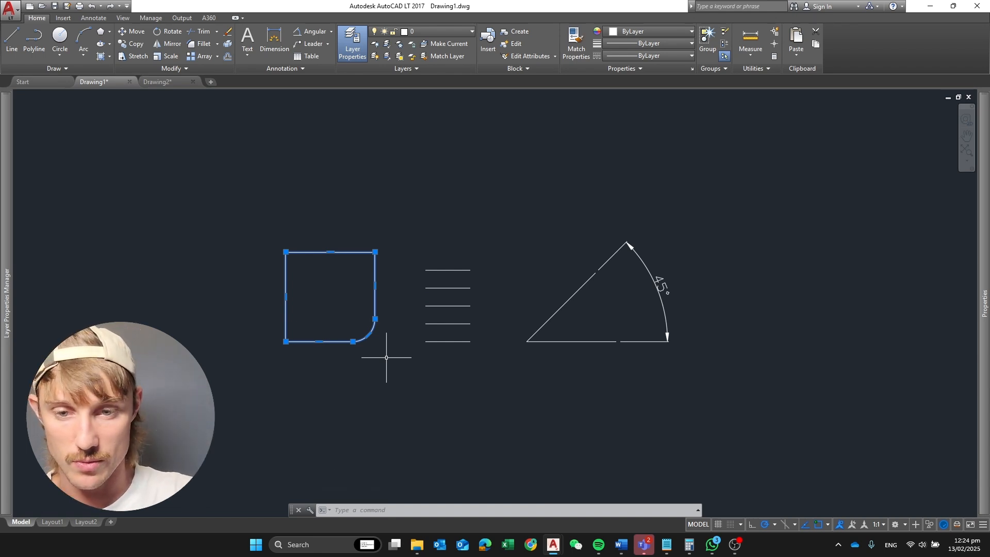
{"action": "type", "text": "scale"}
{"action": "key", "text": "Return"}
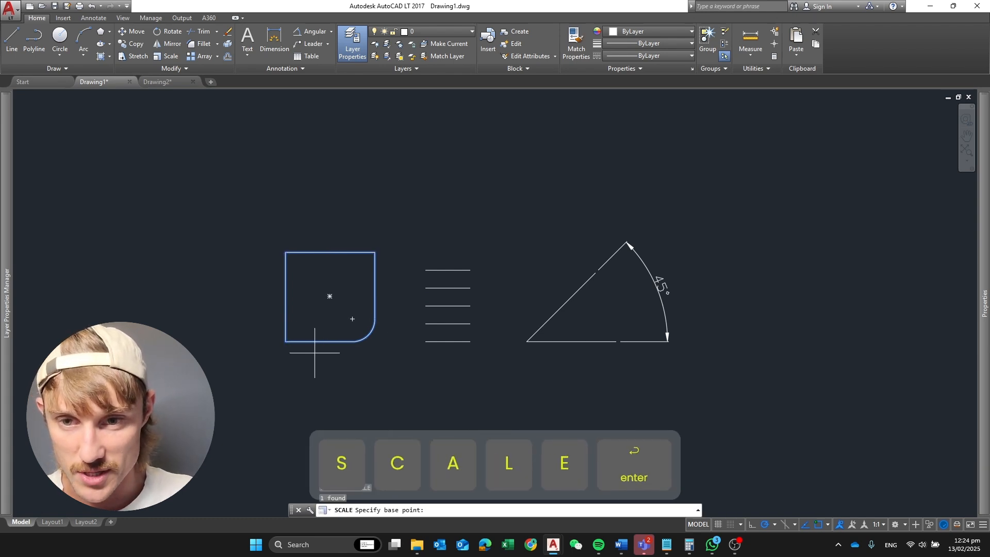
{"action": "left_click", "coordinate": [286, 342]}
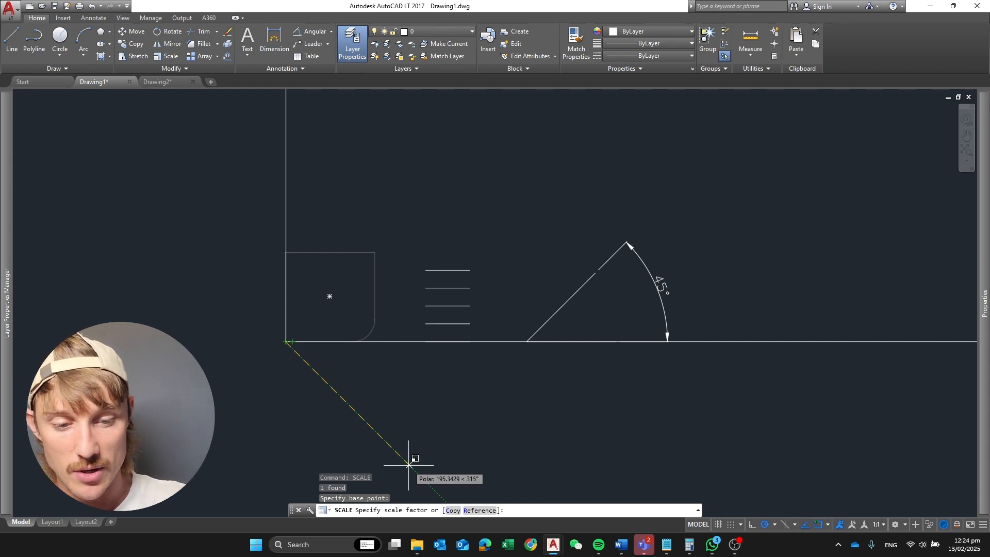
{"action": "type", "text": "r"}
{"action": "key", "text": "Return"}
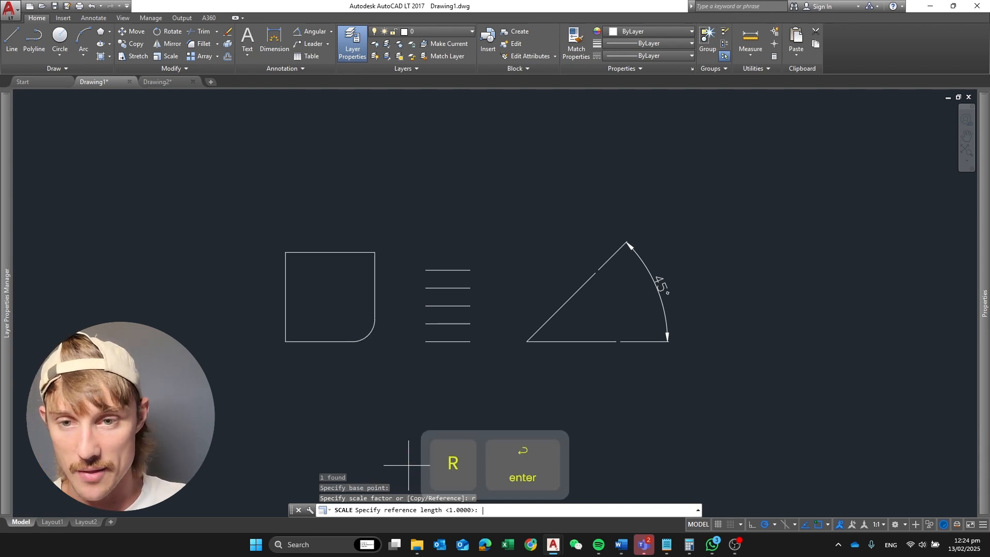
{"action": "left_click", "coordinate": [285, 342]}
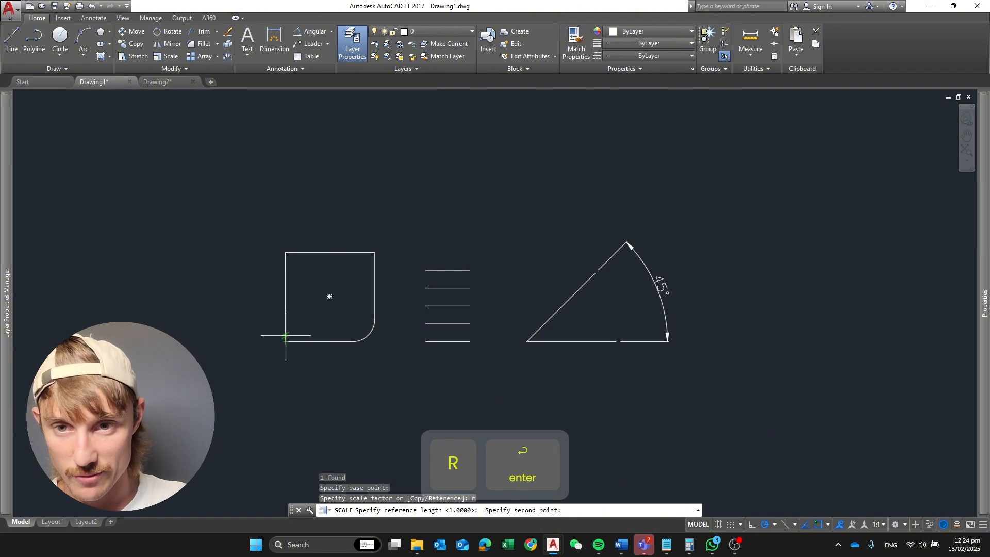
{"action": "left_click", "coordinate": [285, 252]}
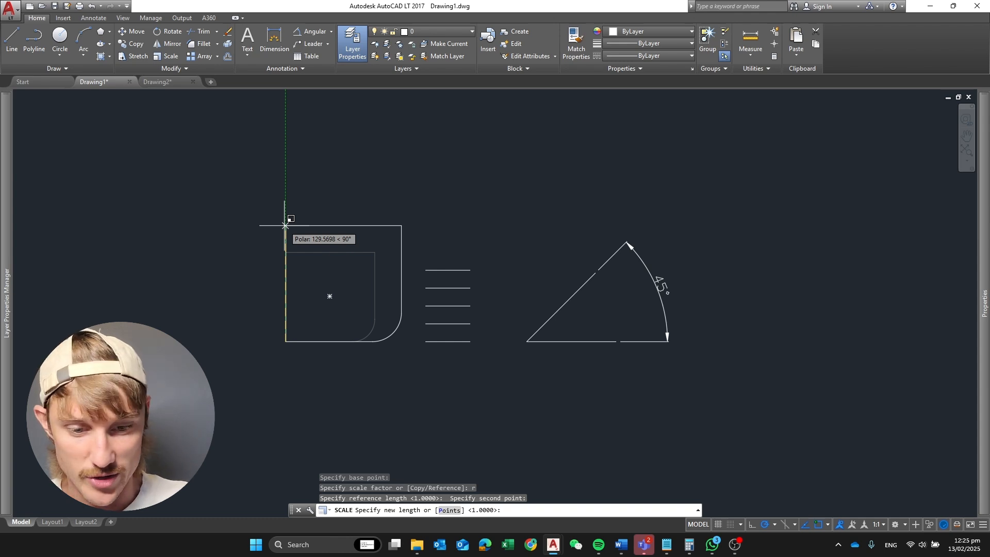
{"action": "type", "text": "120"}
{"action": "key", "text": "Return"}
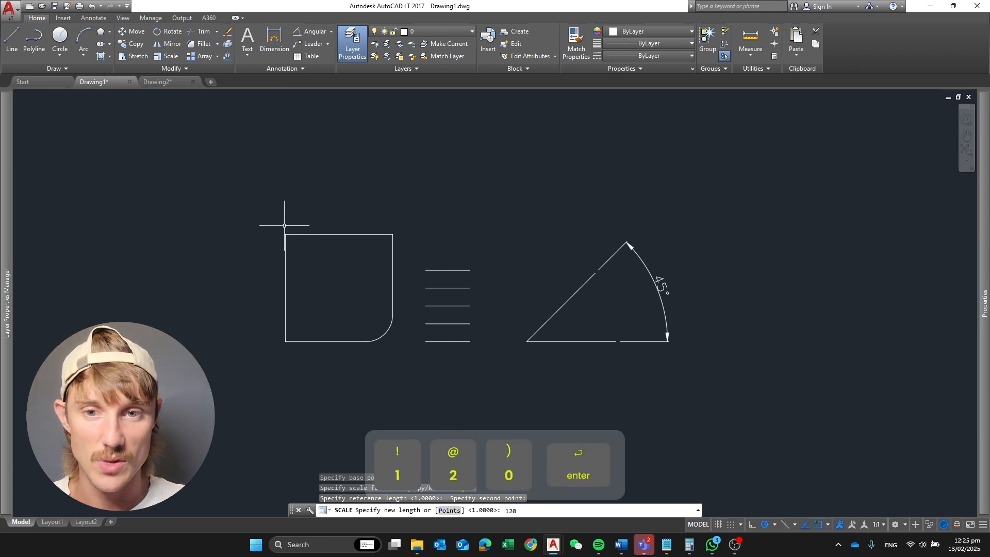